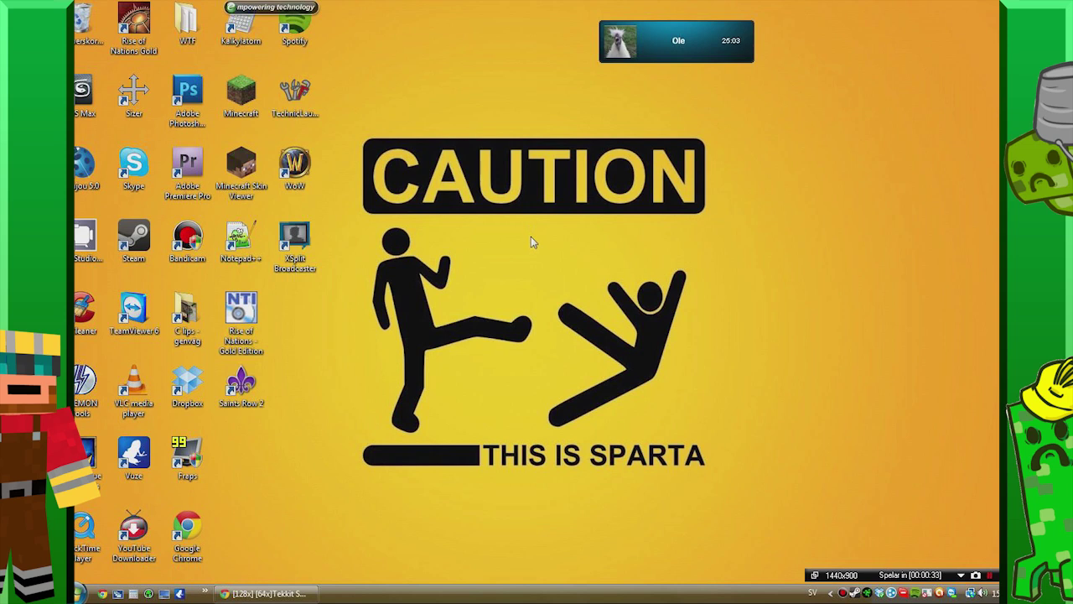
Return to BDcraft.net's Download Texturepacks page and start the Sphax PureBDcraft 64x64 direct download.
click(285, 592)
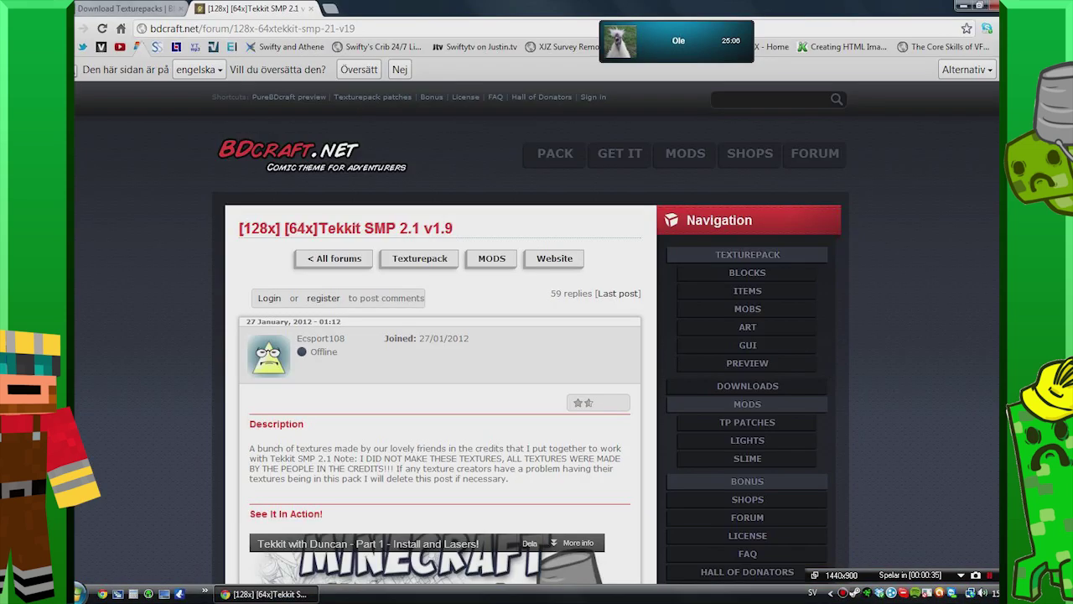
click(83, 6)
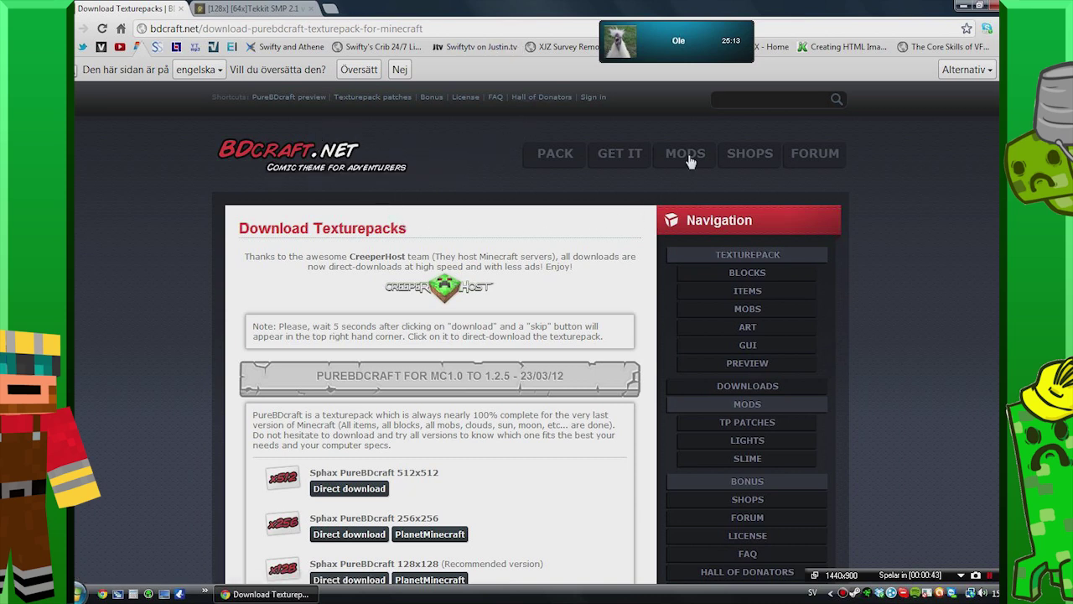
click(619, 155)
scroll(998, 165, down, 3)
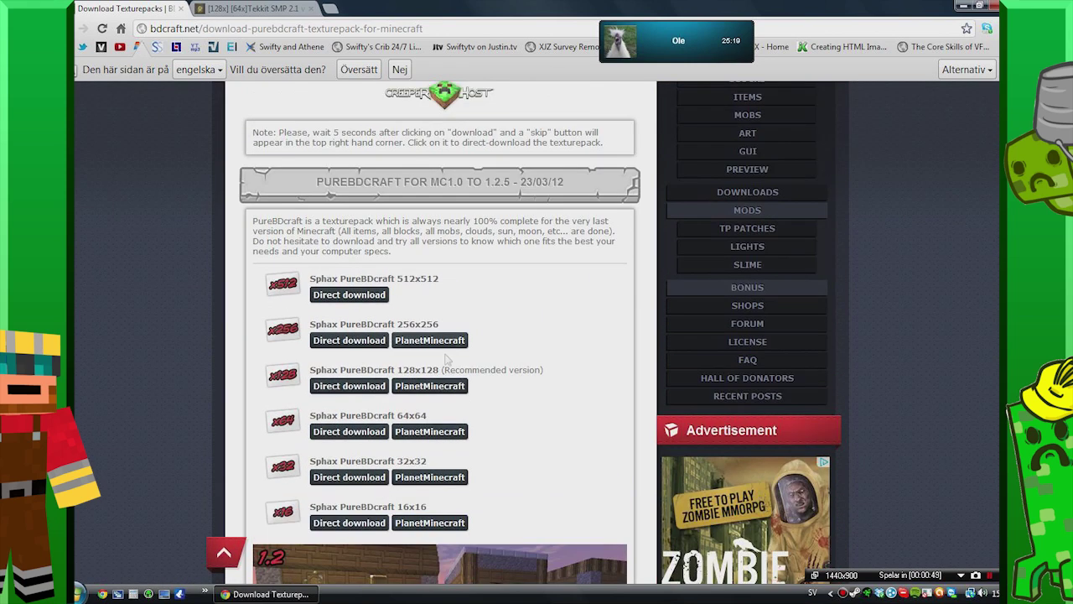
mouse_move(445, 369)
mouse_down()
mouse_move(643, 374)
mouse_move(543, 370)
mouse_up()
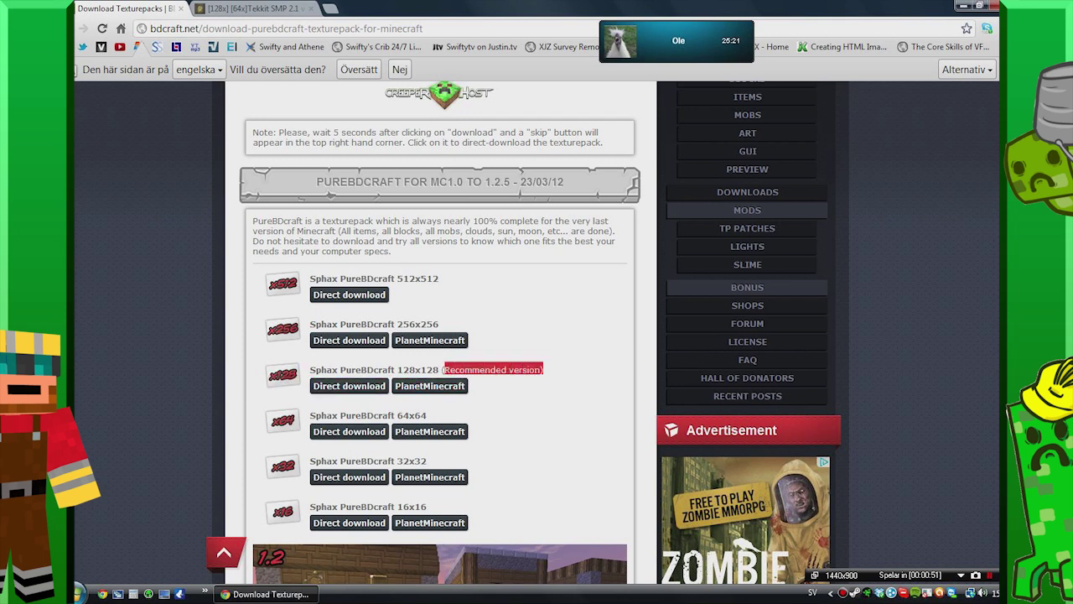
click(562, 376)
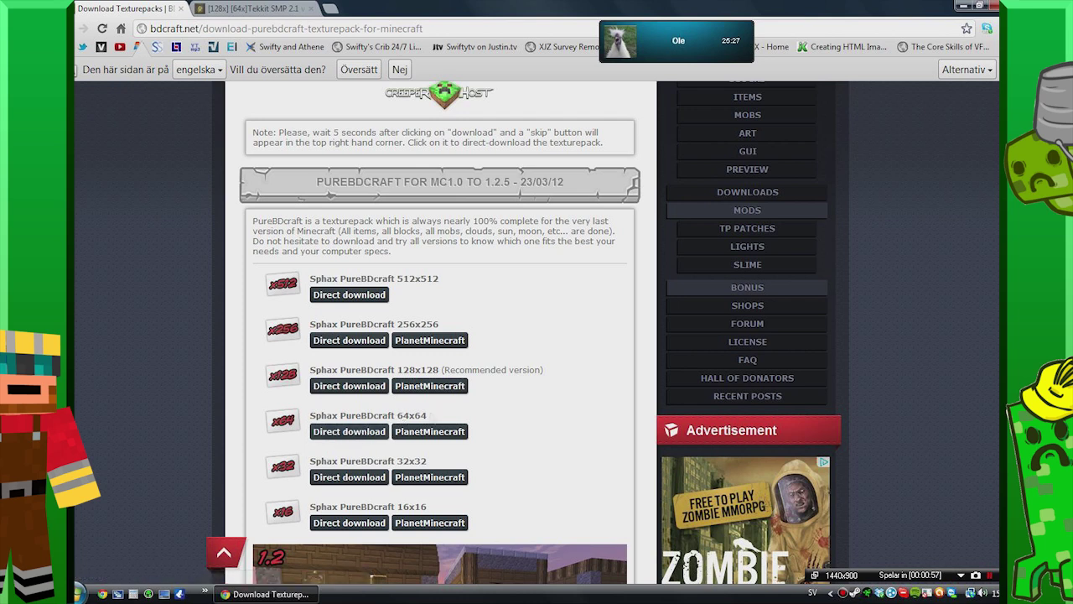
click(350, 431)
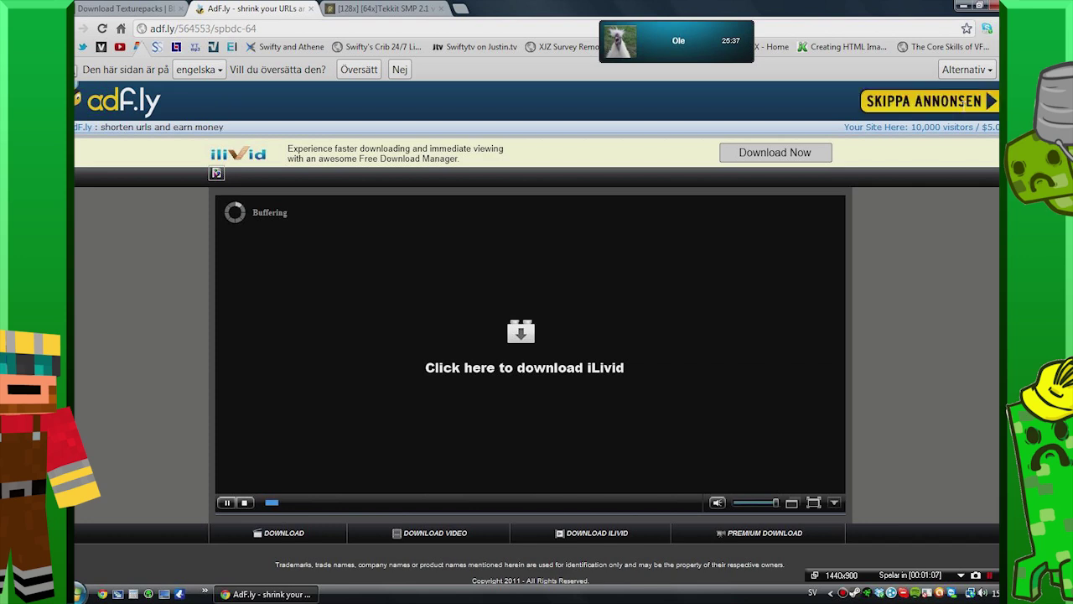
Skip the adf.ly ad so Sphax PureBDCraft 64x.zip downloads, then close the ad tab.
click(958, 102)
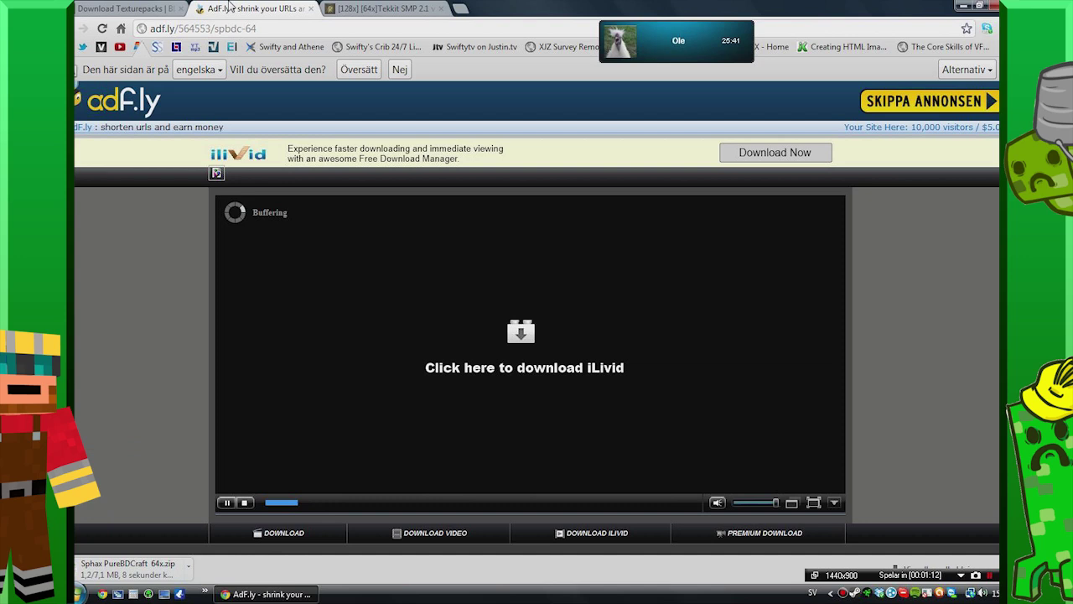
click(310, 8)
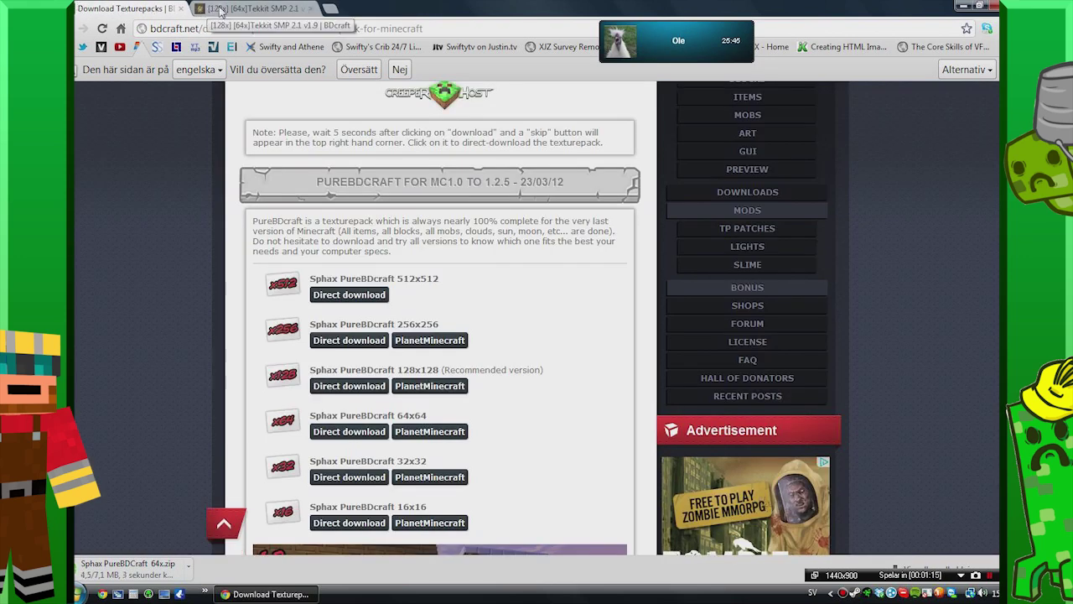
Scroll the Tekkit SMP 2.1 v1.9 forum post to its 64x and 128x download links.
click(261, 7)
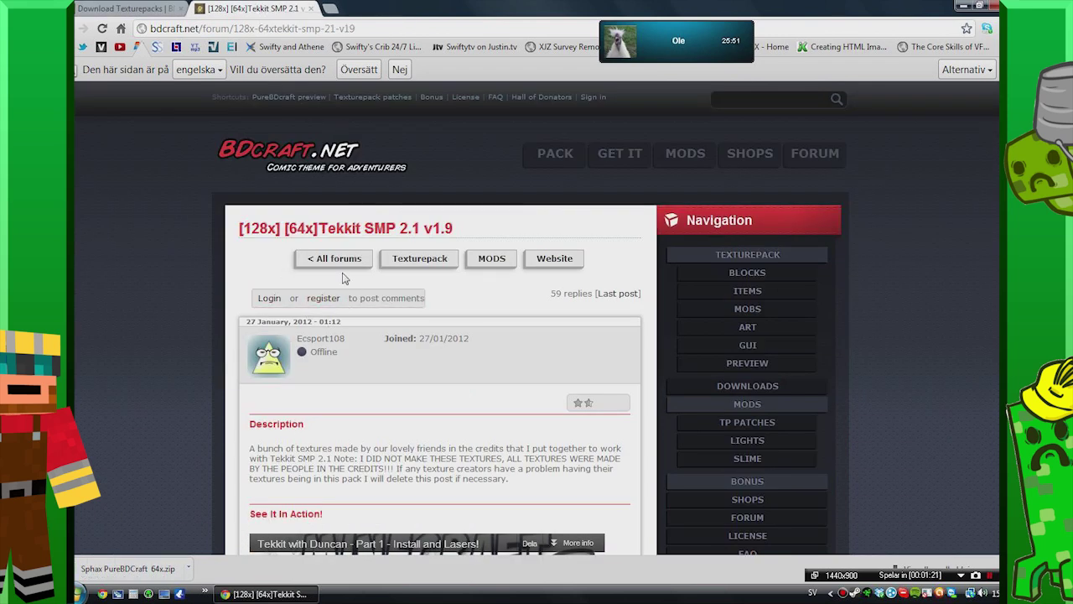
scroll(341, 279, down, 2)
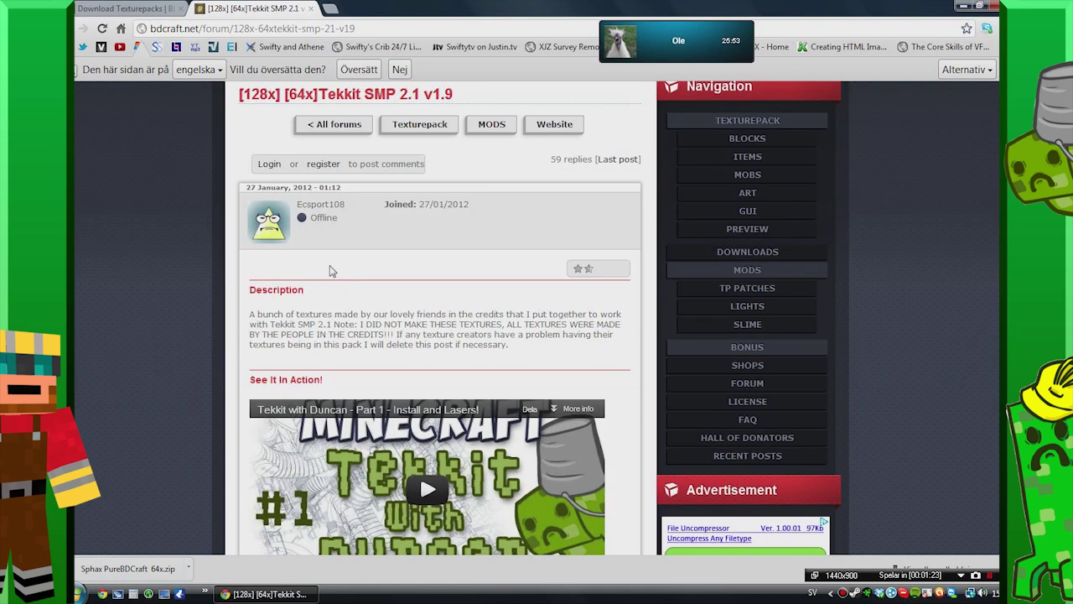
scroll(331, 270, down, 1)
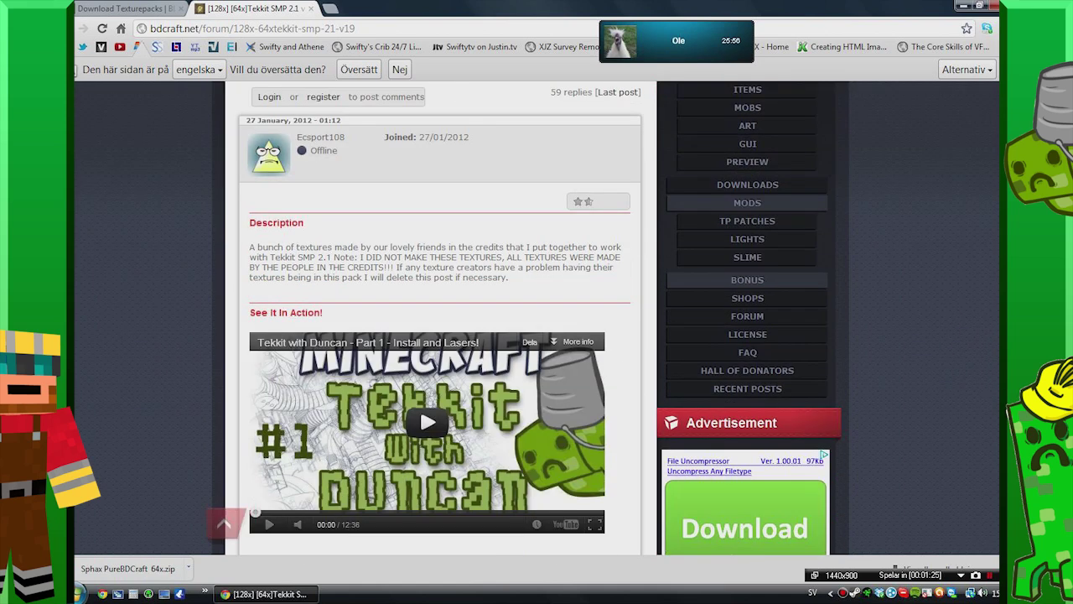
scroll(331, 270, up, 2)
scroll(331, 270, up, 1)
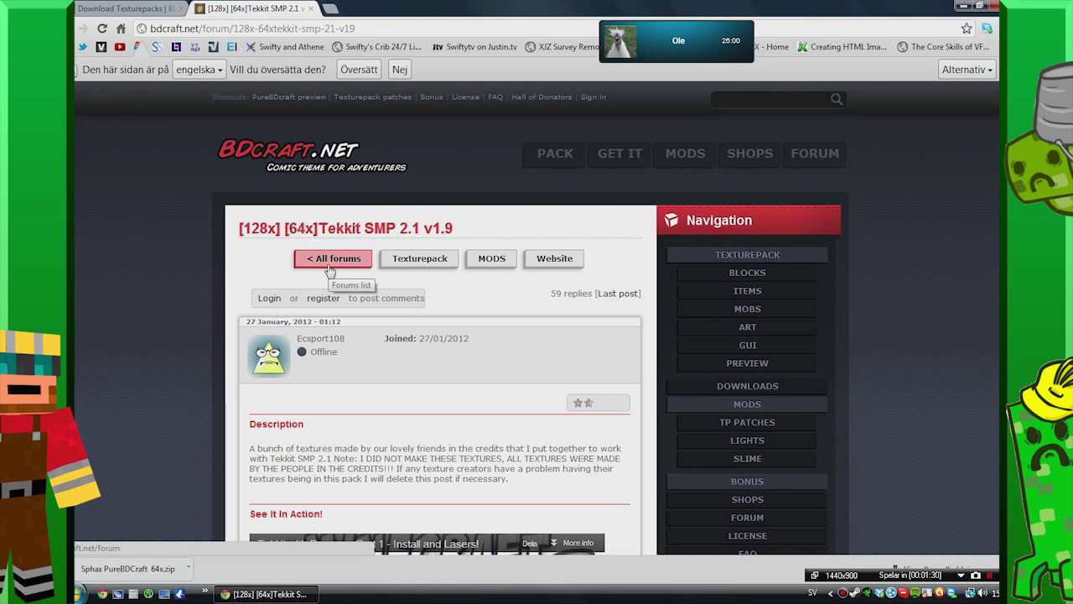
scroll(331, 270, down, 5)
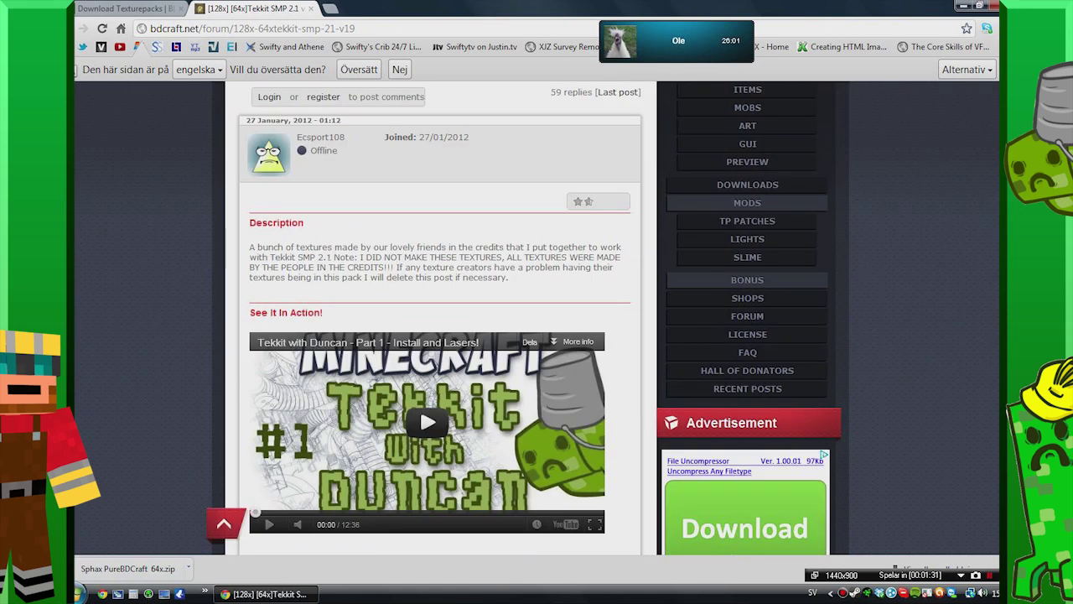
scroll(330, 270, down, 2)
scroll(330, 269, up, 2)
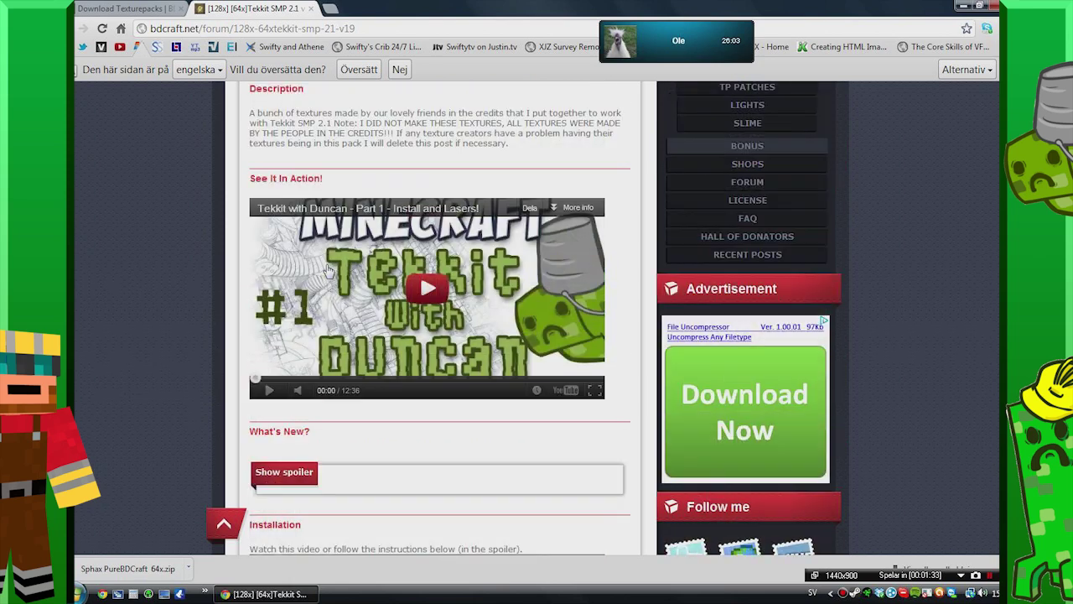
scroll(329, 270, down, 10)
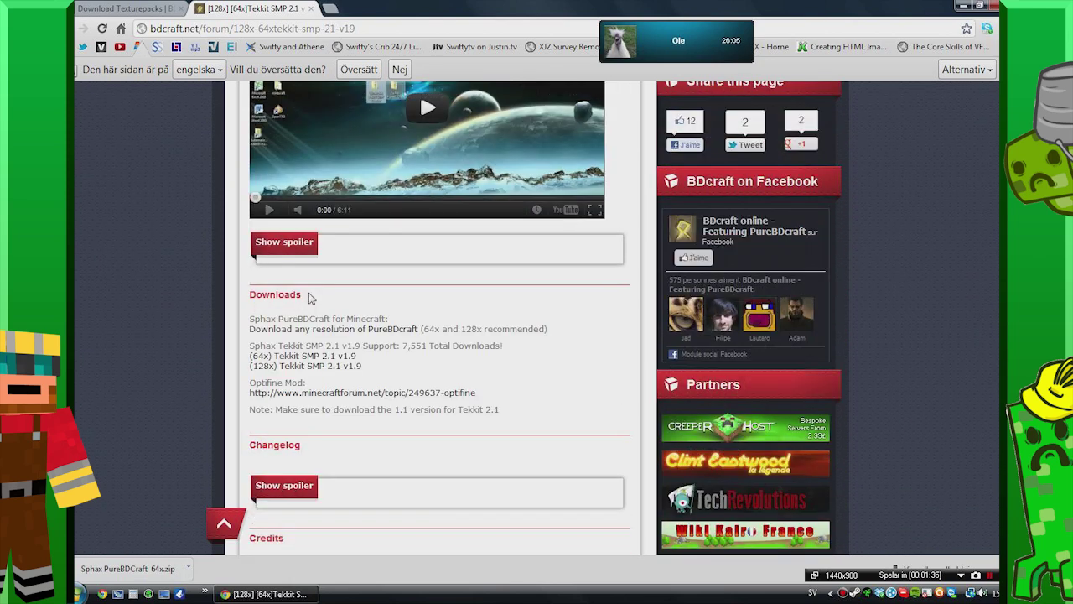
scroll(296, 209, up, 2)
scroll(296, 210, down, 2)
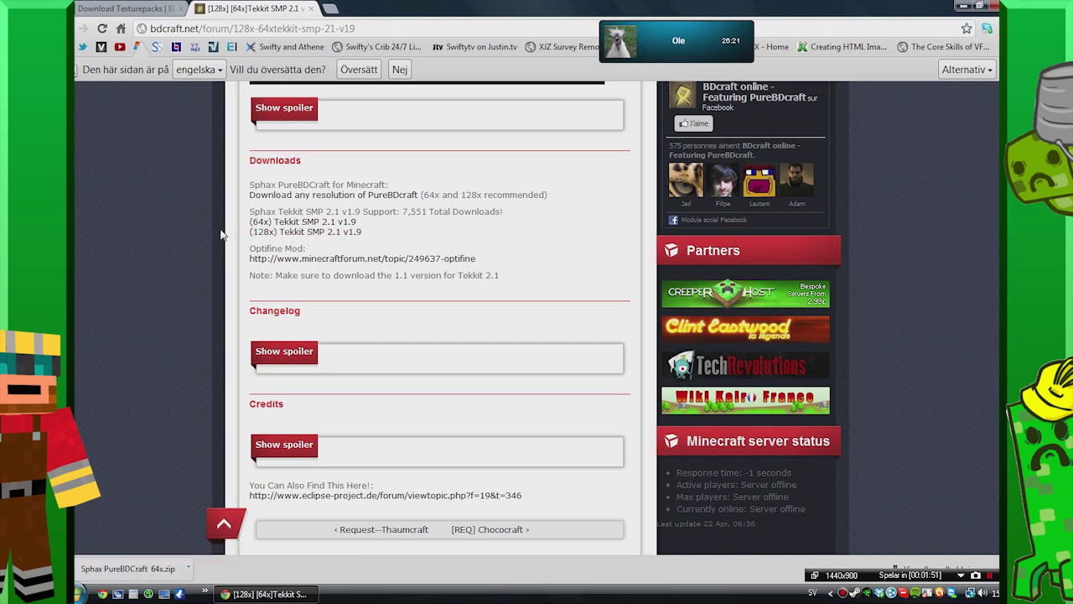
Download Sphax 64x Tekkit SMP 2.1 v1.9.zip from MediaFire via the (64x) link.
click(309, 222)
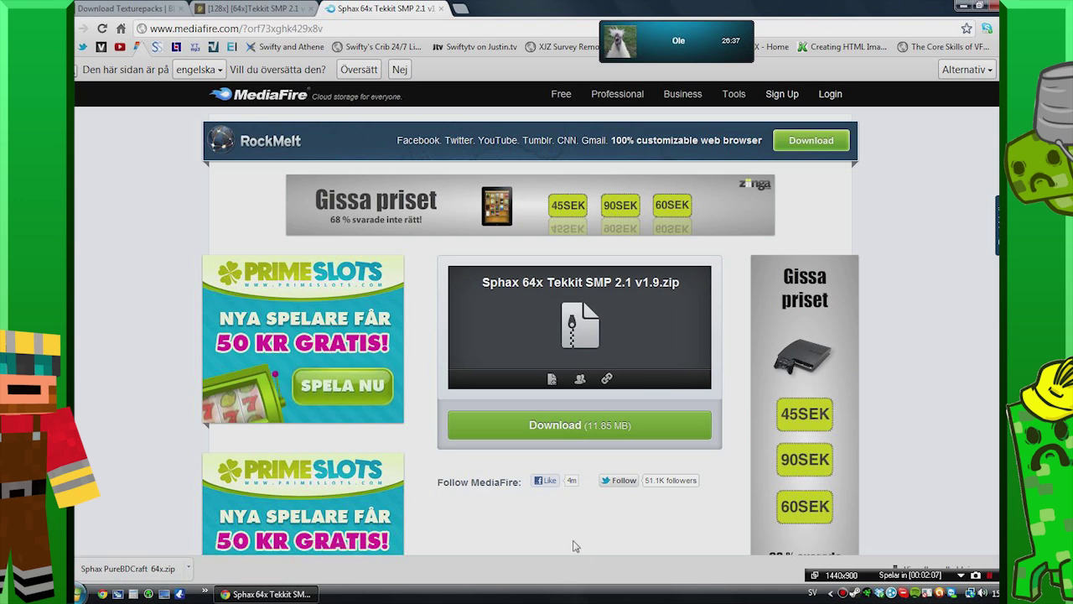
click(529, 425)
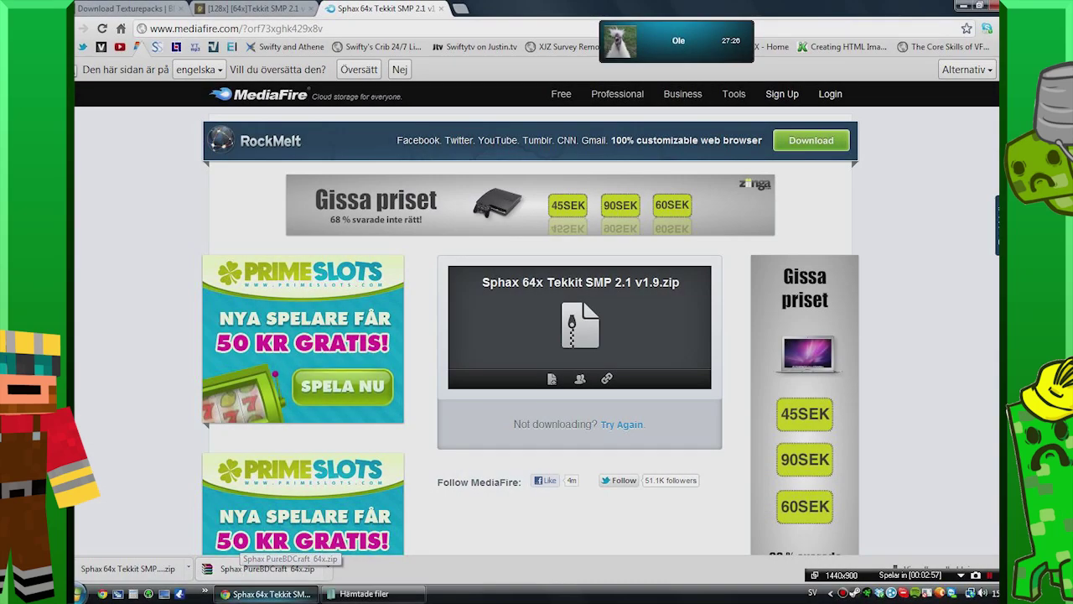
mouse_move(267, 594)
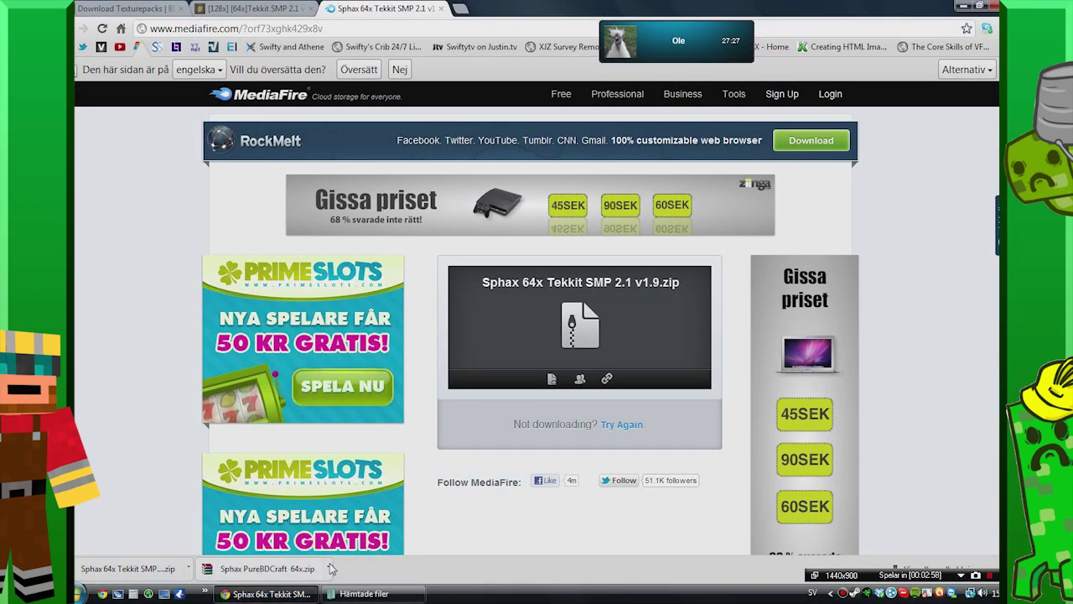
click(329, 568)
Drag the downloaded zips from the Hämtade filer folder onto the desktop and arrange them.
click(387, 528)
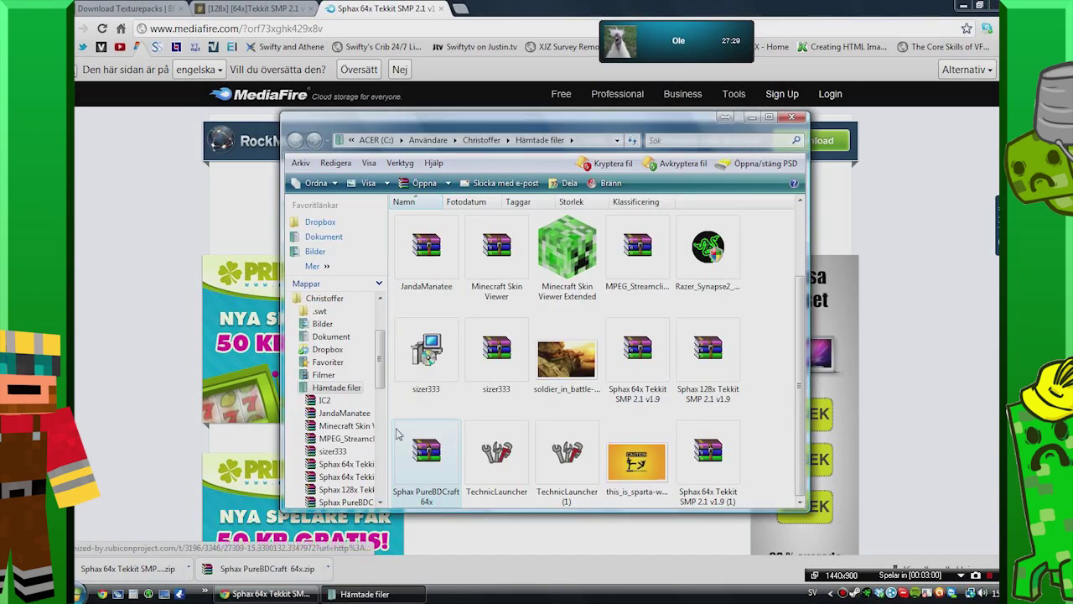
click(267, 594)
click(266, 594)
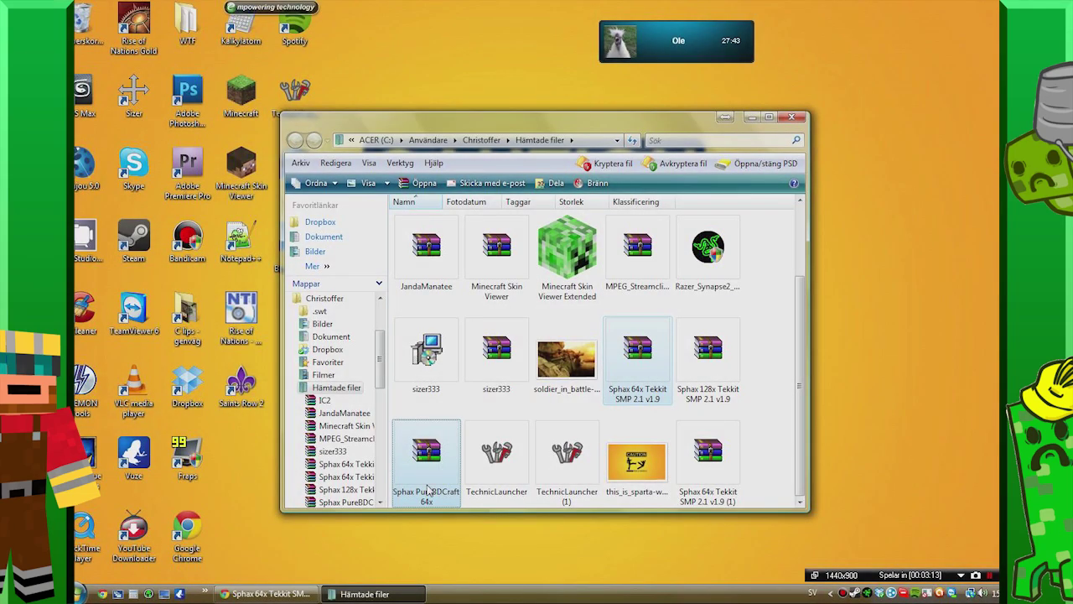
drag(428, 490, 402, 42)
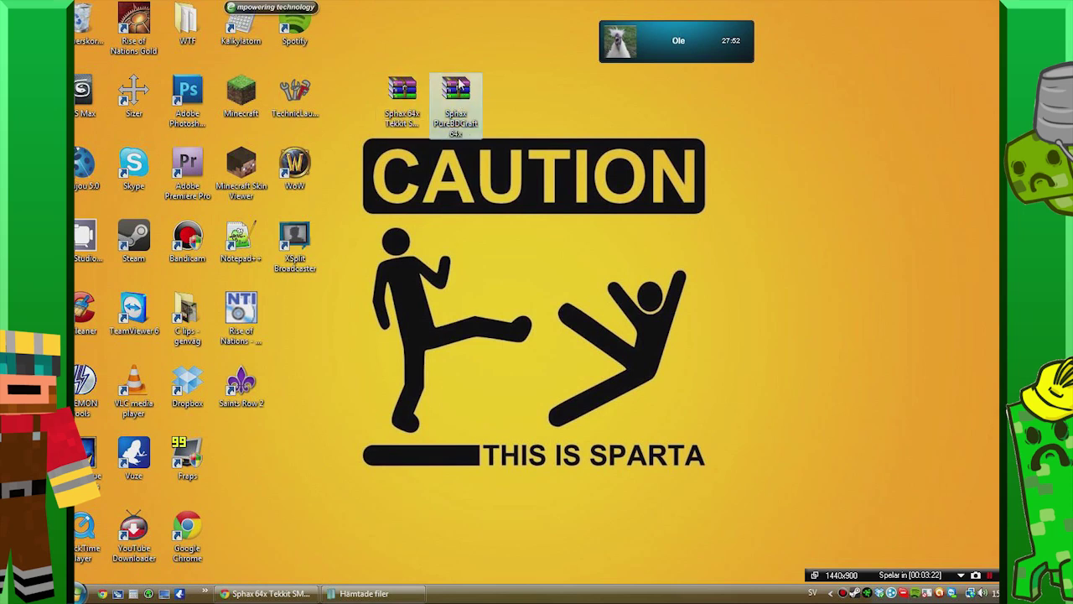
drag(458, 84, 564, 172)
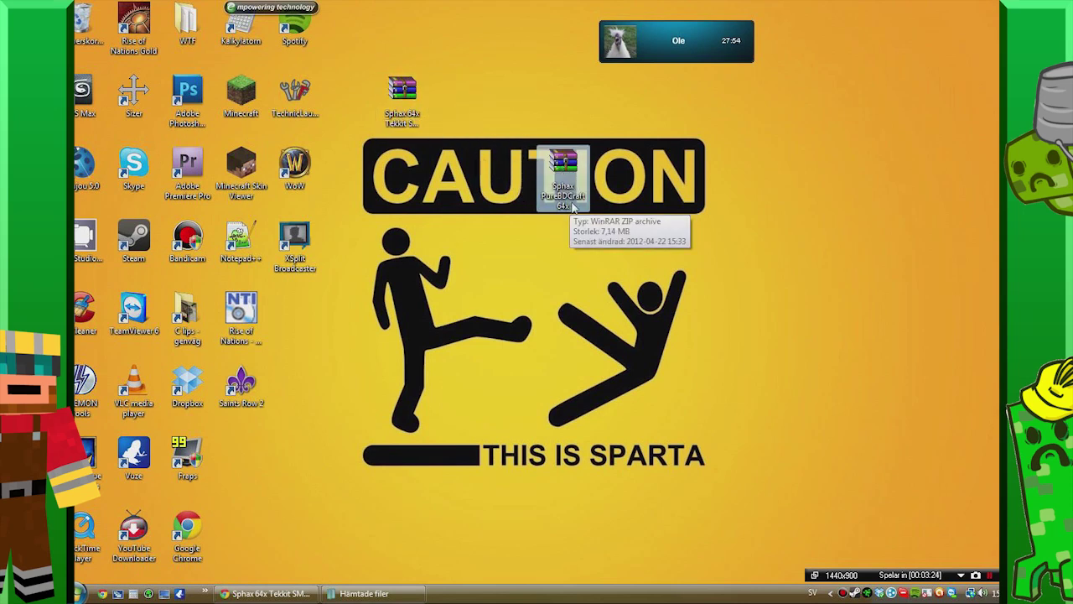
Open Sphax PureBDCraft 64x.zip in WinRAR and dismiss the licence reminder.
double_click(564, 162)
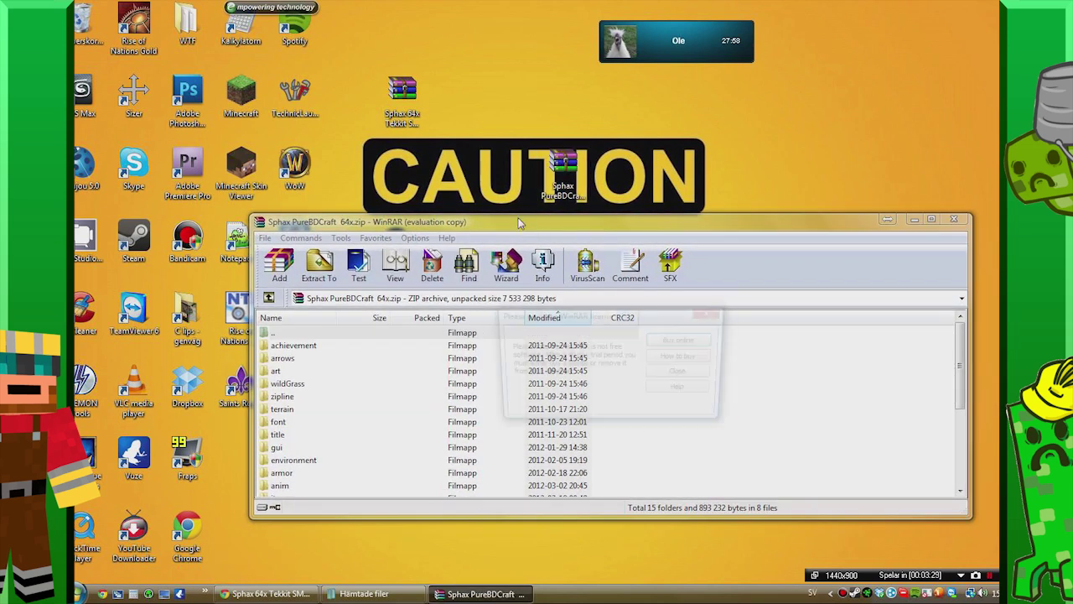
click(679, 374)
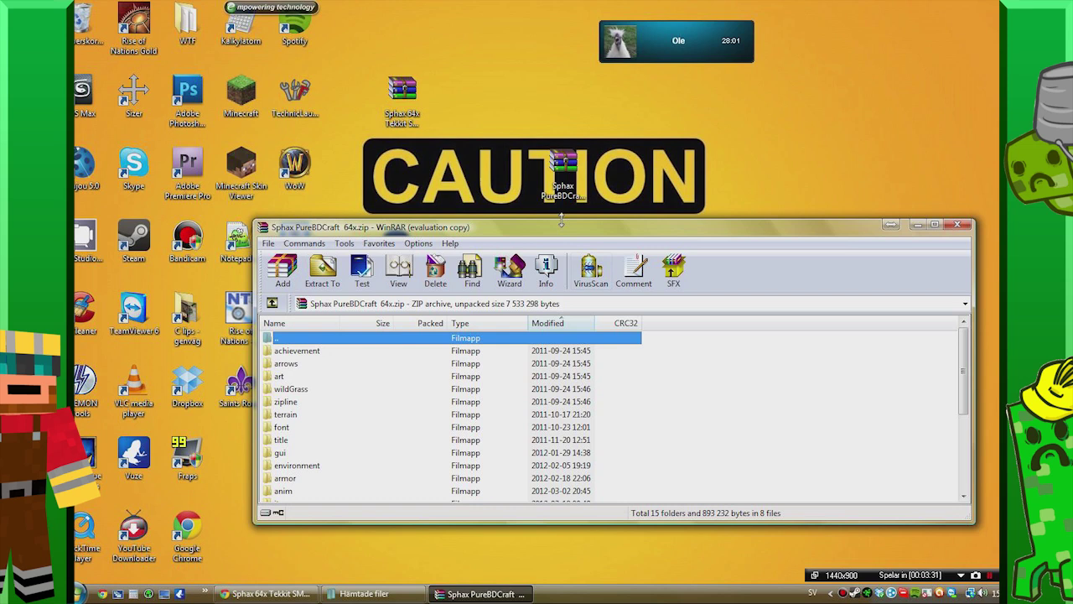
drag(550, 239, 436, 218)
scroll(367, 358, down, 4)
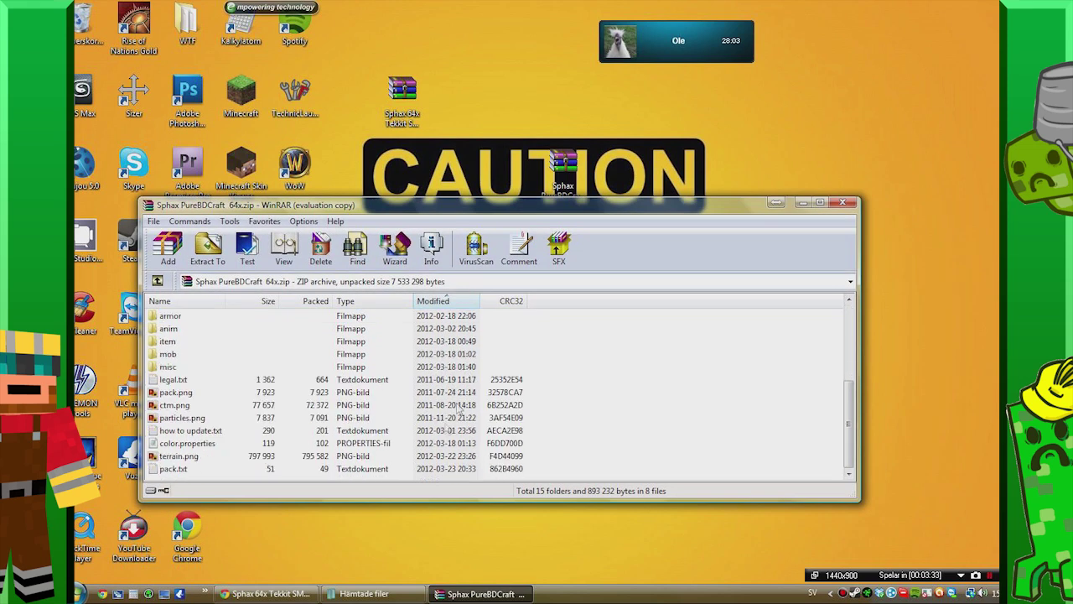
scroll(367, 358, up, 3)
Open the Sphax 64x Tekkit SMP 2.1 v1.9 zip and stack its window above PureBDCraft's.
mouse_move(404, 88)
mouse_down()
mouse_move(420, 78)
mouse_move(453, 94)
mouse_up()
double_click(453, 98)
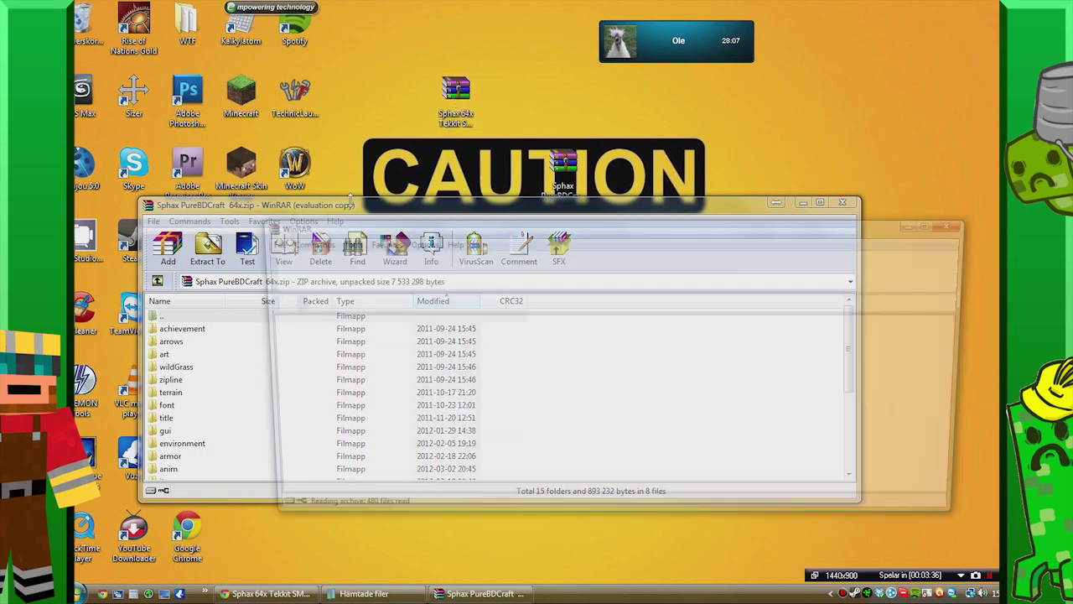
drag(326, 207, 274, 337)
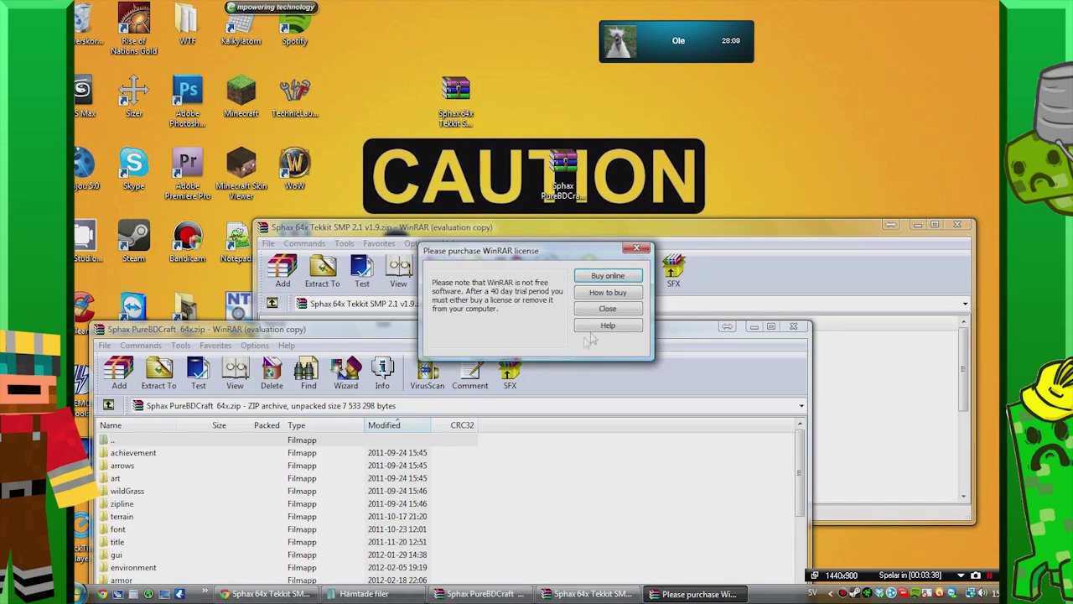
click(609, 307)
mouse_move(422, 235)
mouse_down()
mouse_move(364, 120)
mouse_move(273, 17)
mouse_up()
mouse_move(250, 329)
mouse_down()
mouse_move(260, 273)
mouse_move(260, 318)
mouse_up()
click(248, 298)
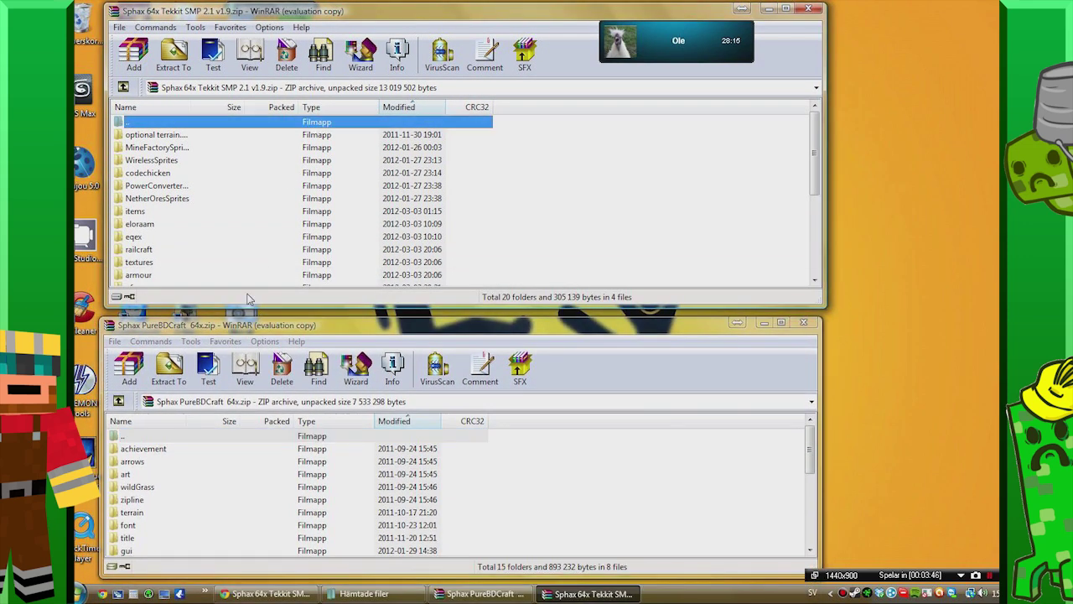
click(162, 139)
scroll(235, 205, down, 4)
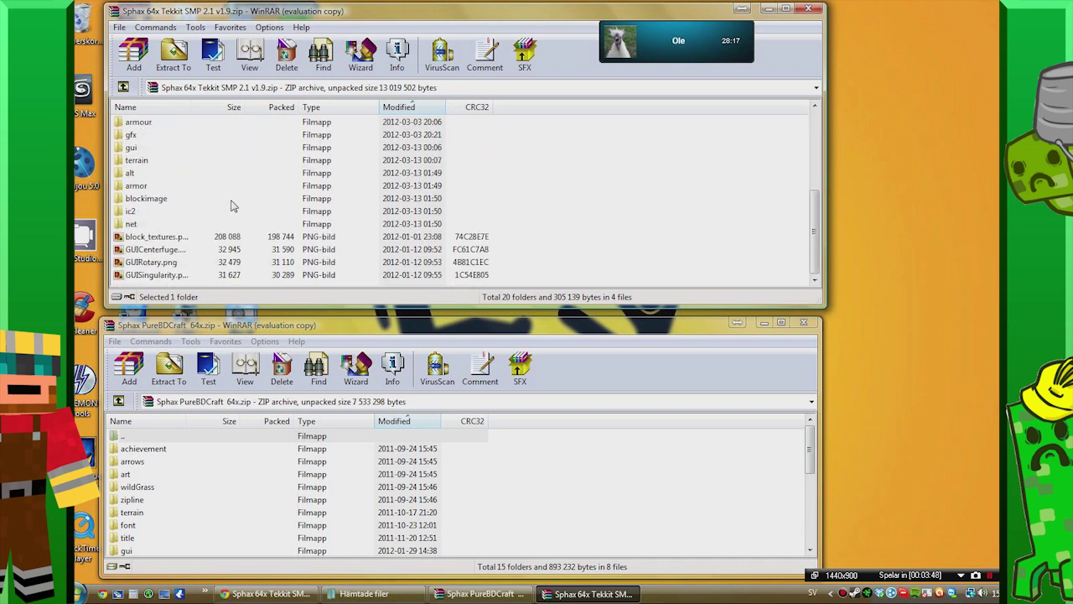
Drag all Tekkit patch items into the PureBDCraft 64x archive and confirm the add with OK.
shift+click(172, 277)
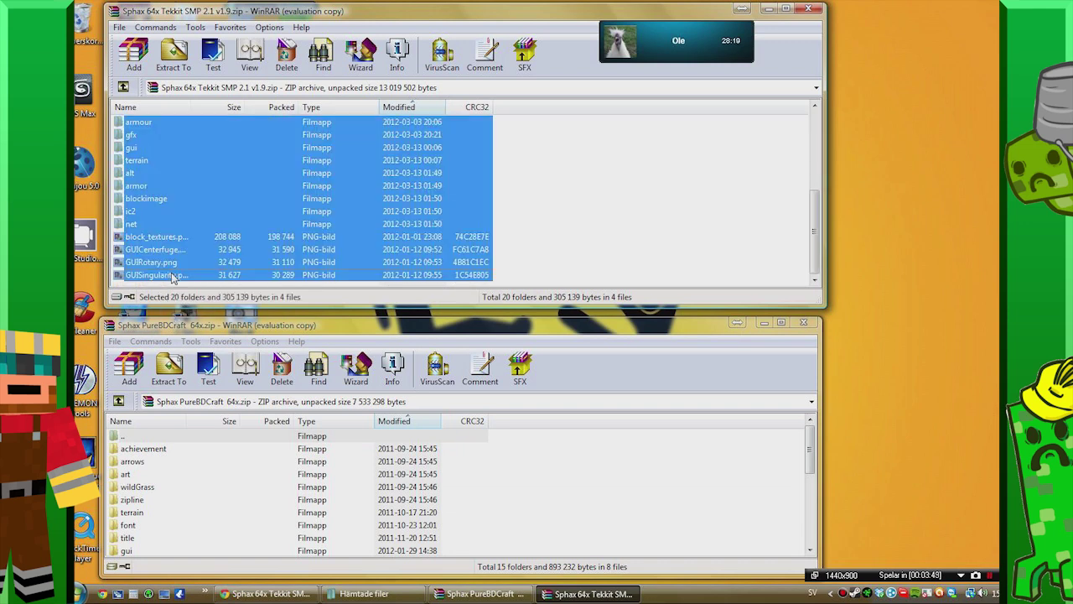
scroll(281, 275, up, 2)
scroll(218, 243, down, 2)
mouse_move(168, 179)
mouse_down()
mouse_move(208, 291)
mouse_move(233, 434)
mouse_move(283, 523)
mouse_move(533, 529)
mouse_up()
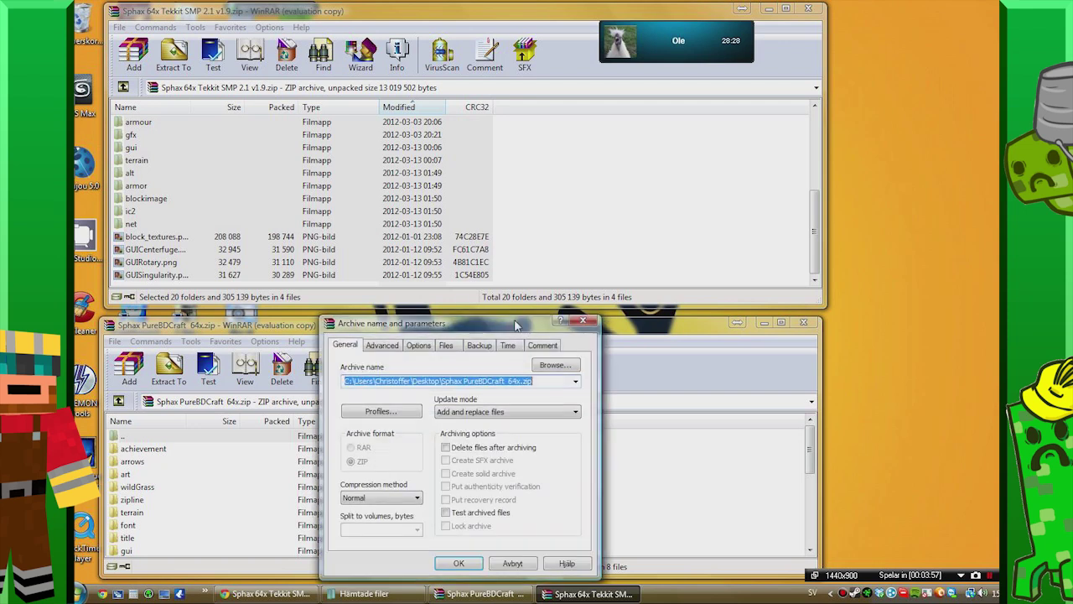
click(459, 563)
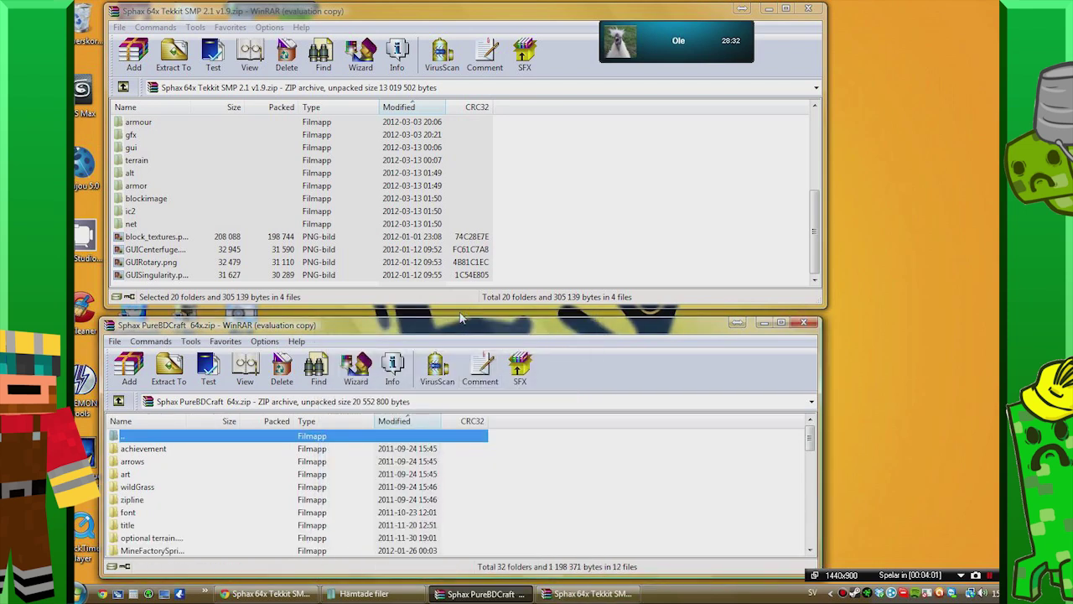
drag(446, 336, 431, 243)
Close both WinRAR archive windows and tidy the Tekkit zip icon on the desktop.
scroll(419, 386, down, 8)
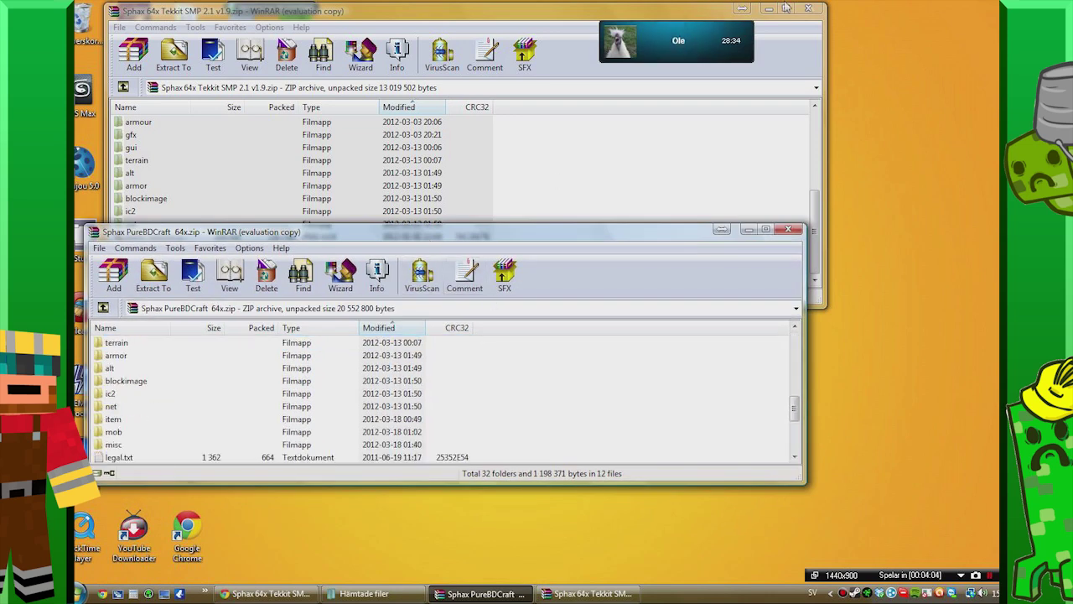
click(809, 10)
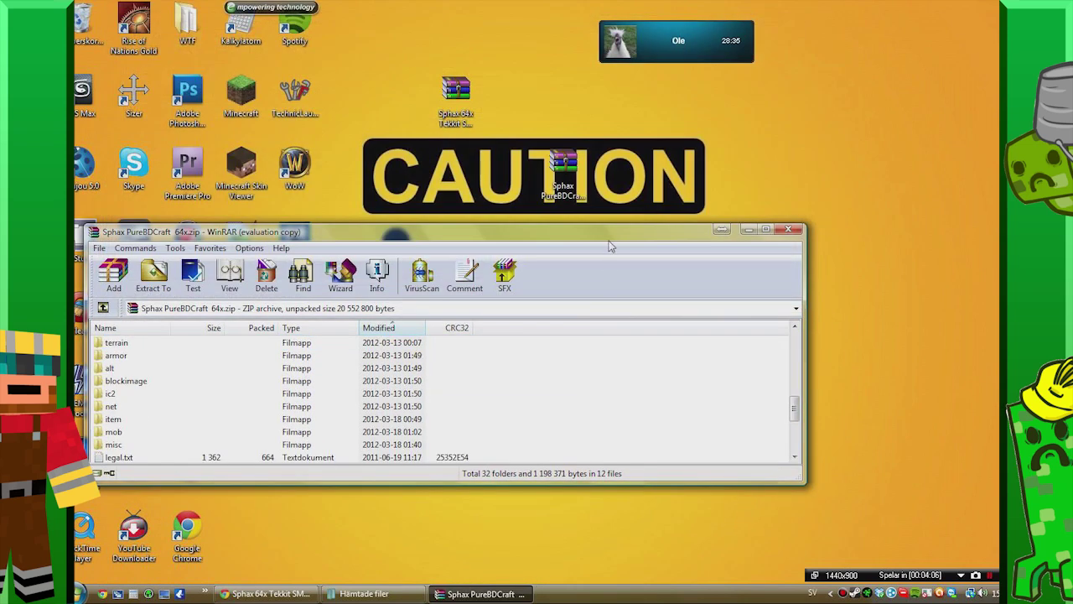
drag(611, 245, 652, 299)
click(849, 287)
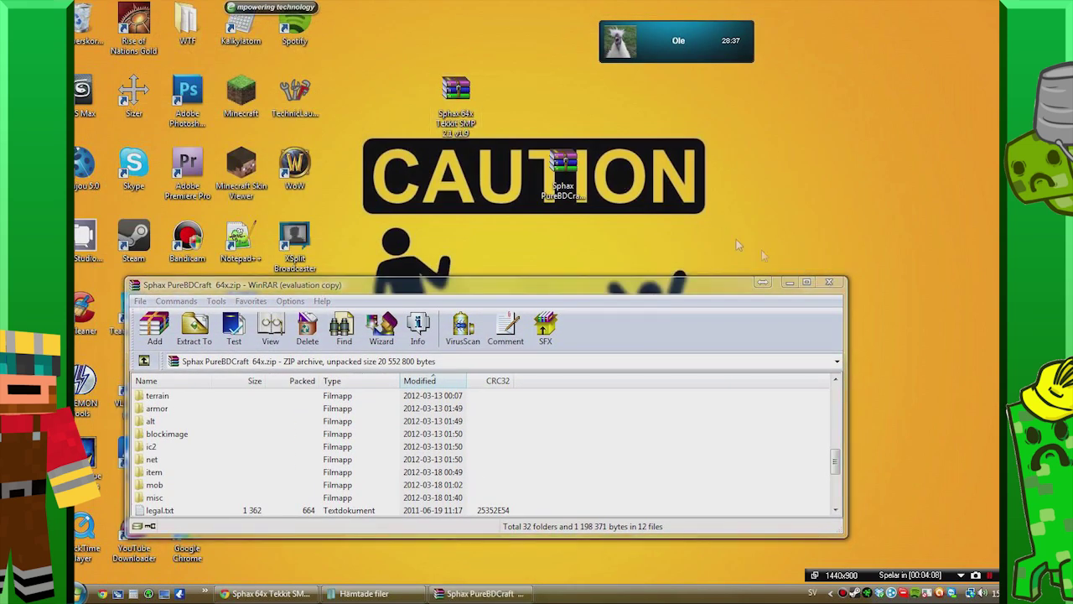
click(828, 281)
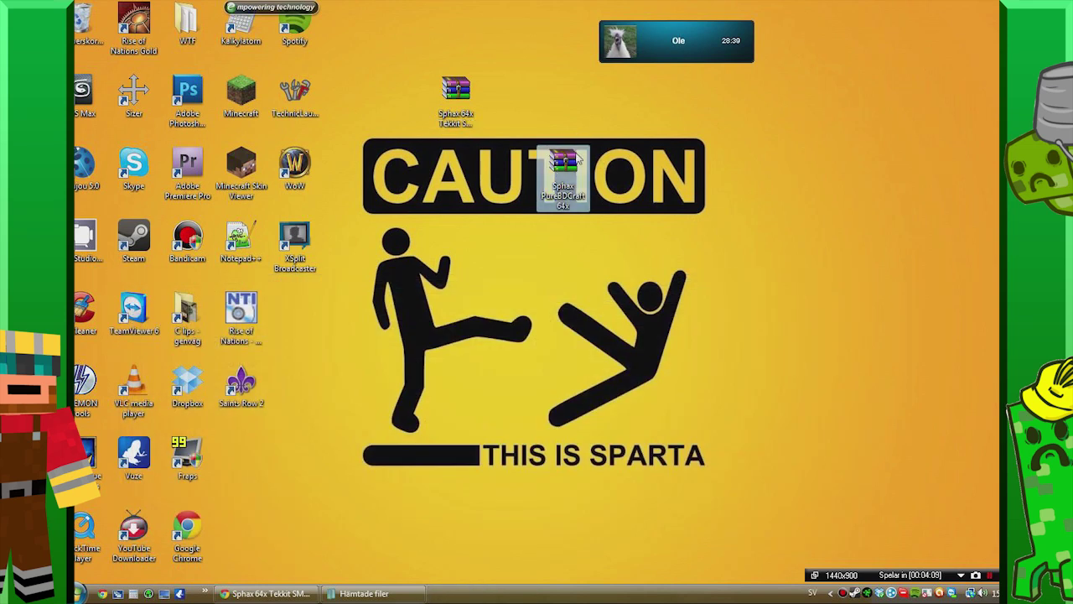
mouse_move(455, 90)
mouse_down()
mouse_move(109, 15)
mouse_move(84, 21)
mouse_up()
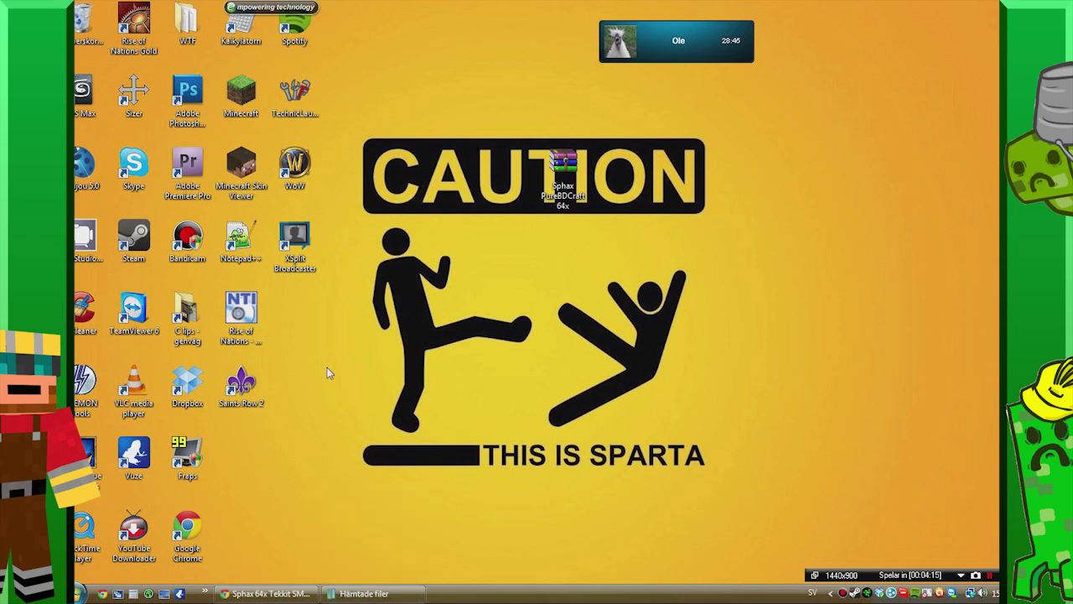
Search the Start menu for %appdata%.
key(super)
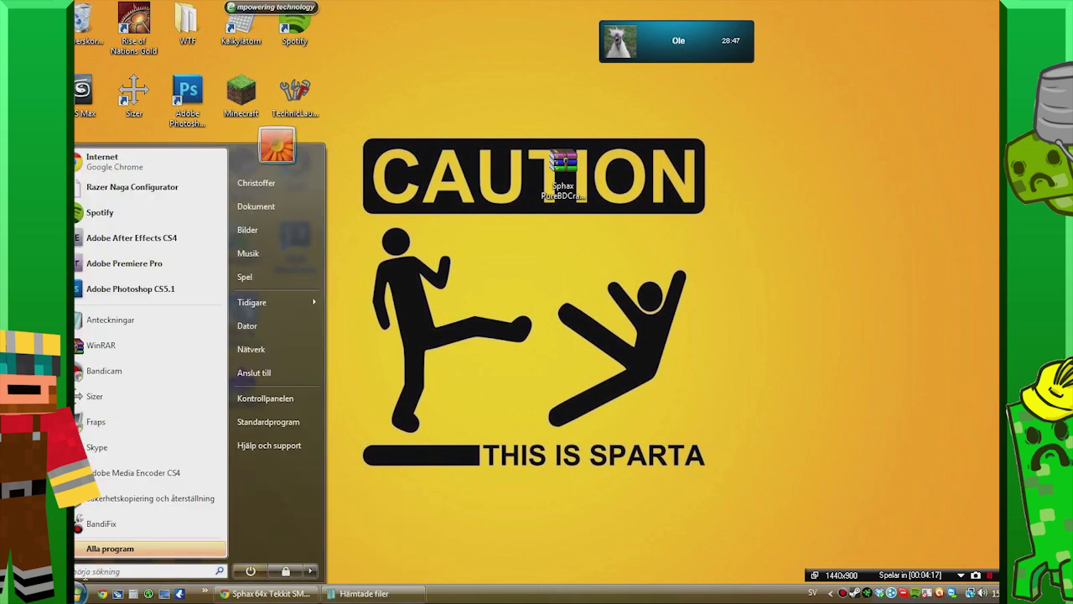
key(super)
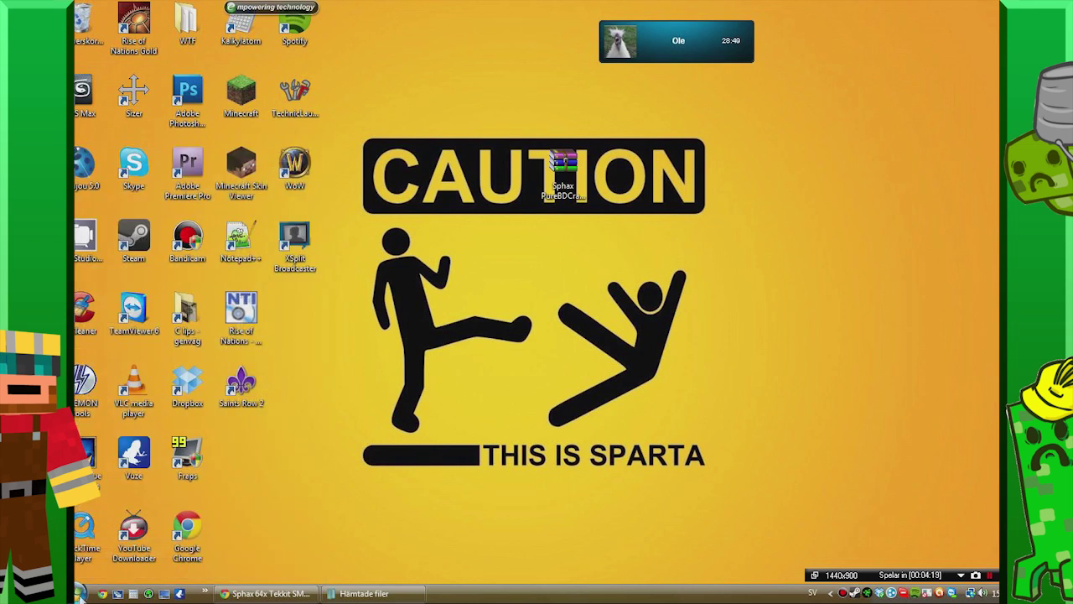
key(super)
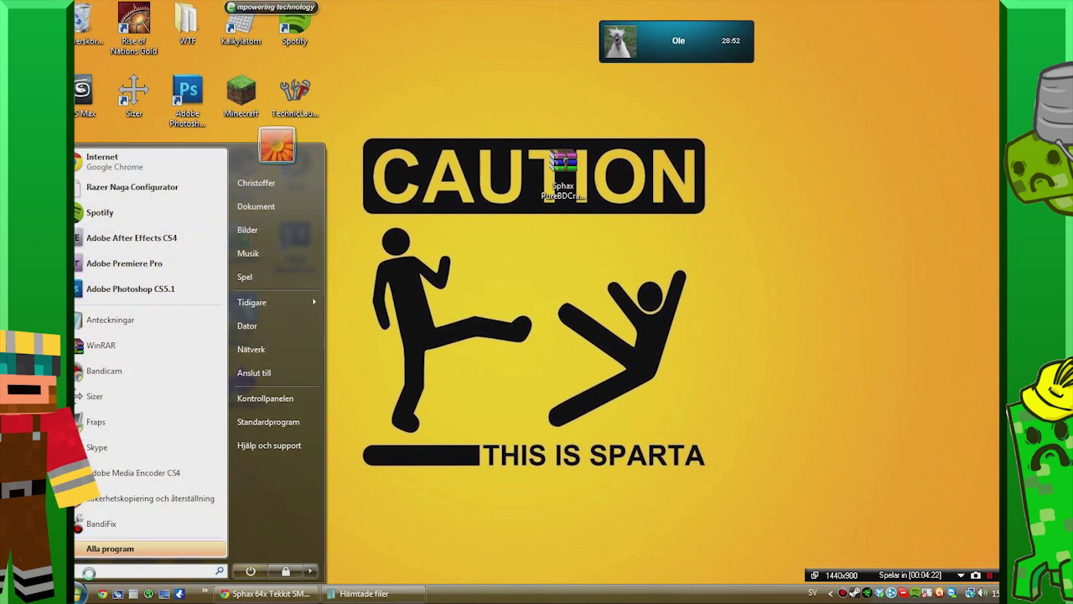
text(%)
key(BackSpace)
text(%)
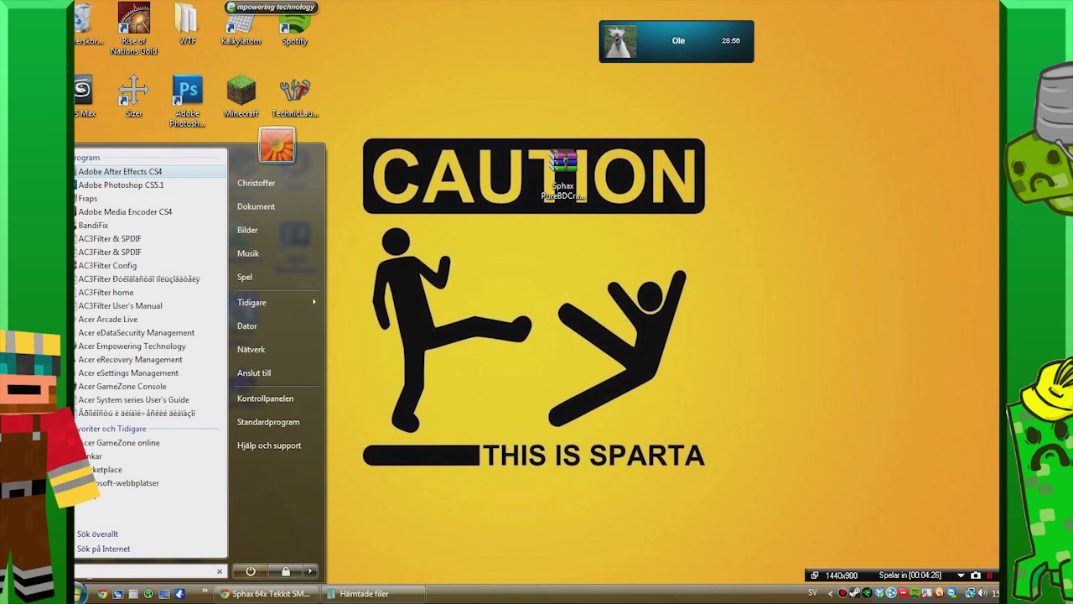
text(%appdata%)
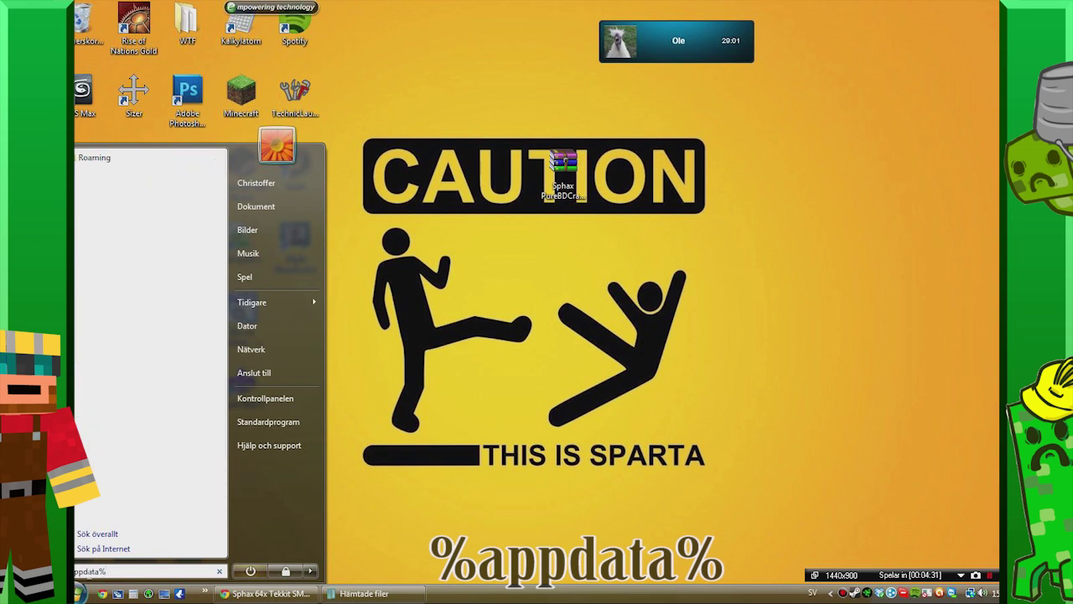
Open Roaming\.technicLauncher\tekkit\texturepacks in Windows Explorer.
key(Return)
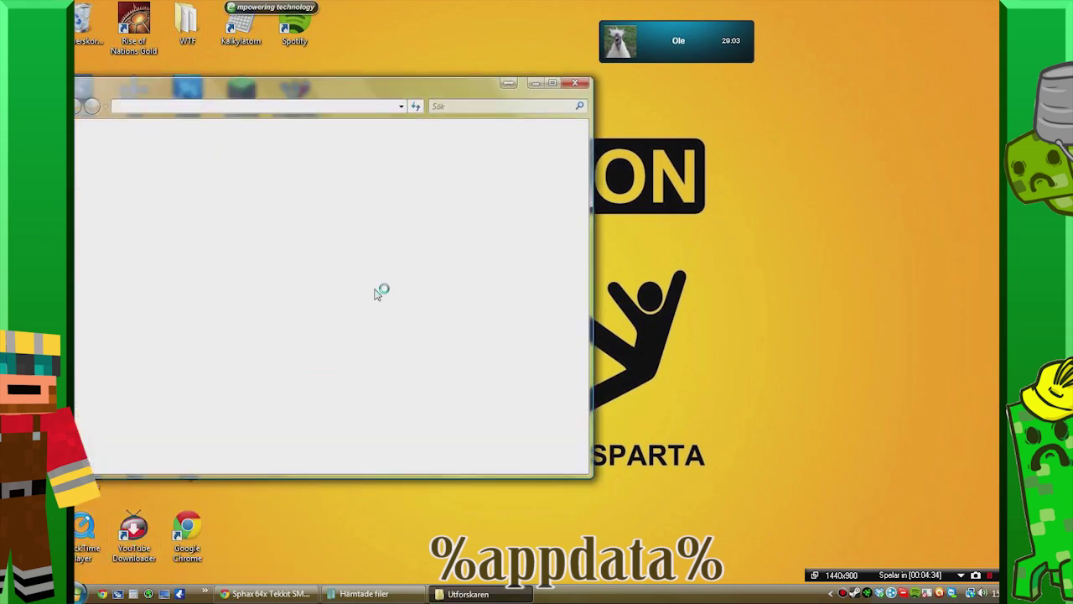
mouse_move(396, 93)
mouse_down()
mouse_move(429, 121)
mouse_move(430, 165)
mouse_up()
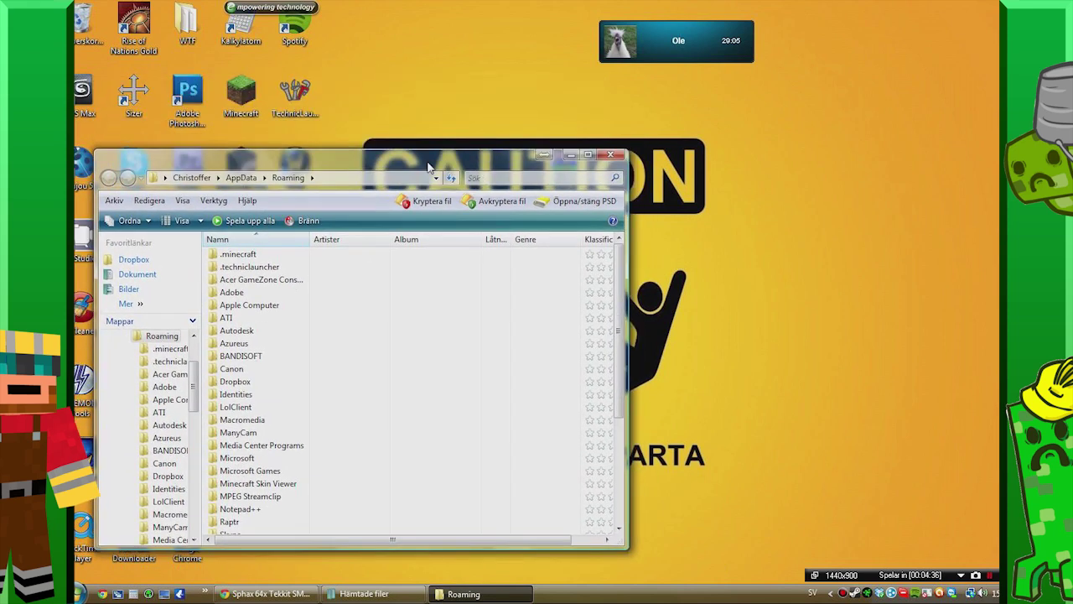
click(240, 268)
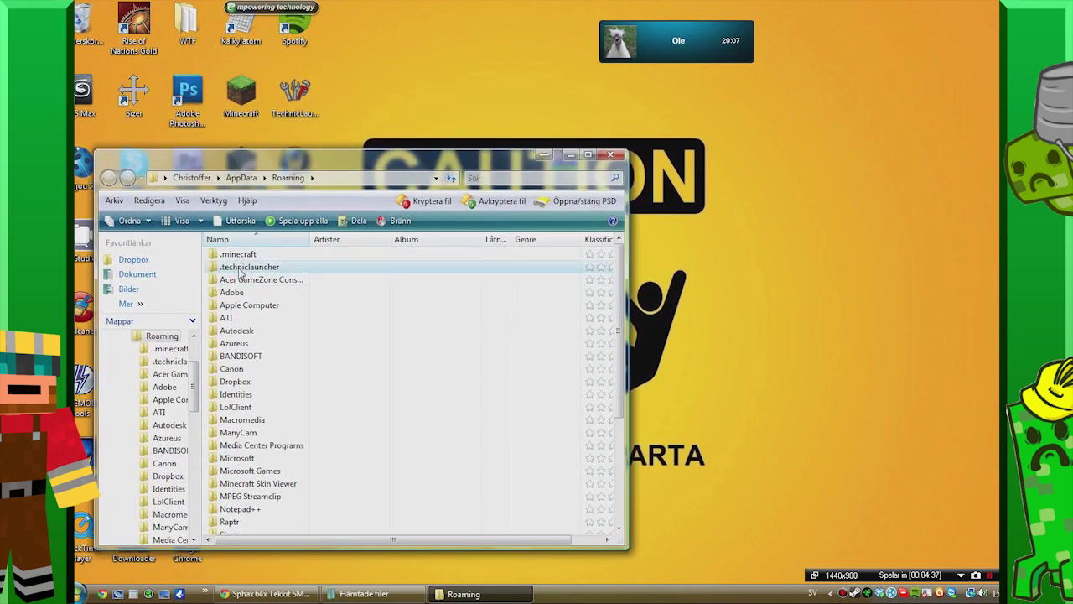
double_click(239, 269)
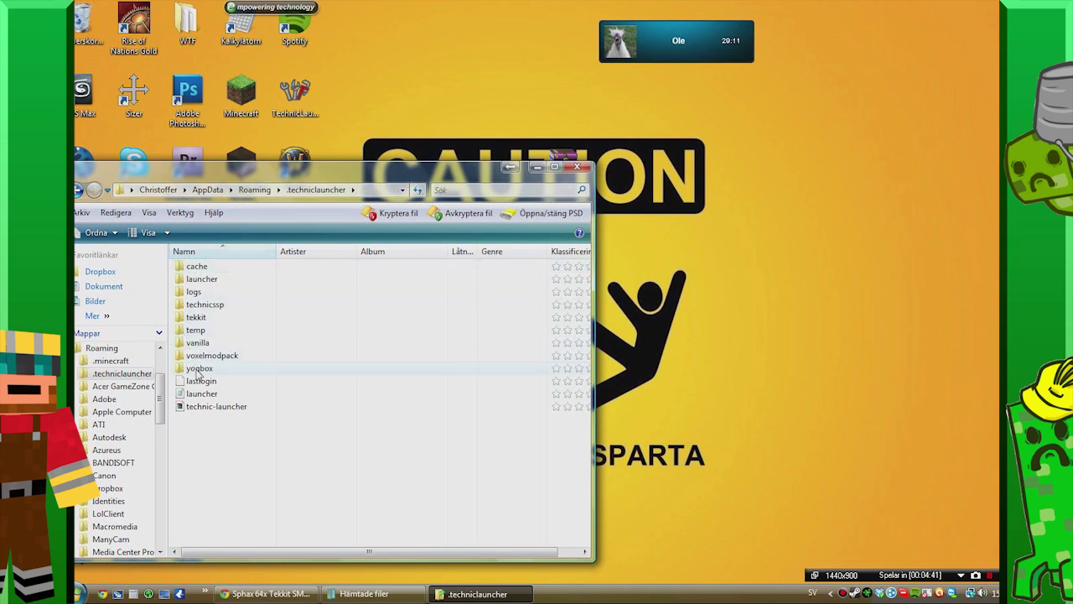
double_click(204, 318)
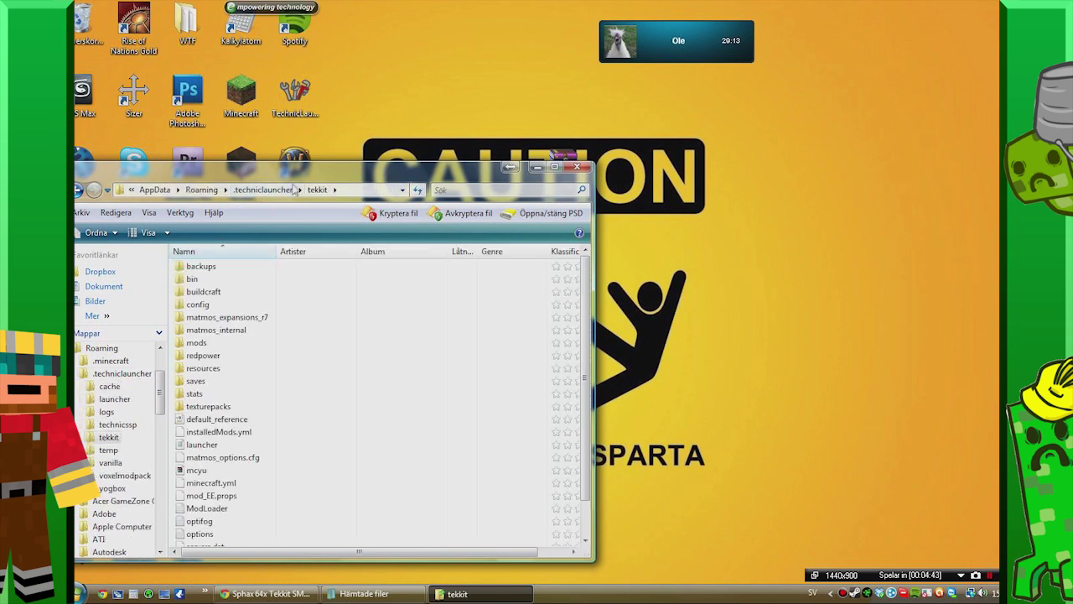
scroll(278, 478, down, 1)
scroll(268, 465, up, 1)
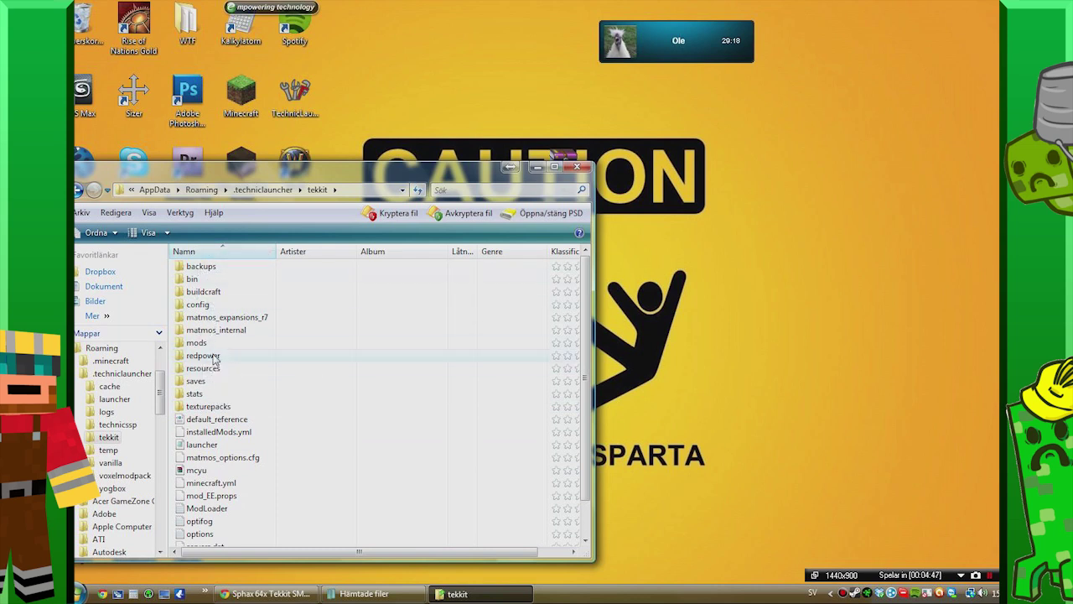
double_click(205, 405)
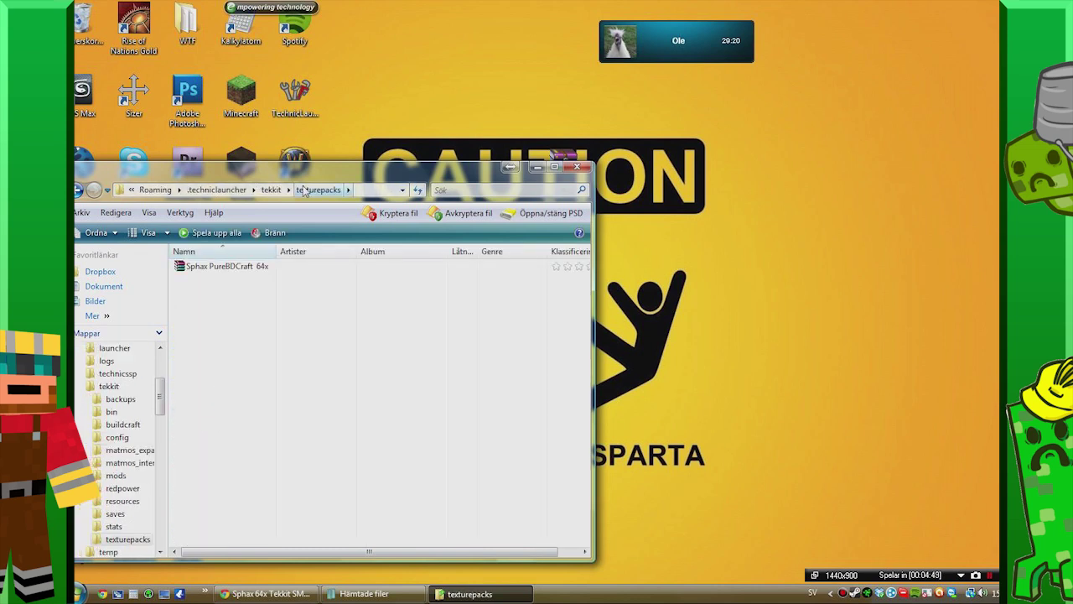
Move the merged Sphax PureBDCraft 64x.zip into texturepacks, choosing Flytta och ersätt.
drag(307, 168, 304, 264)
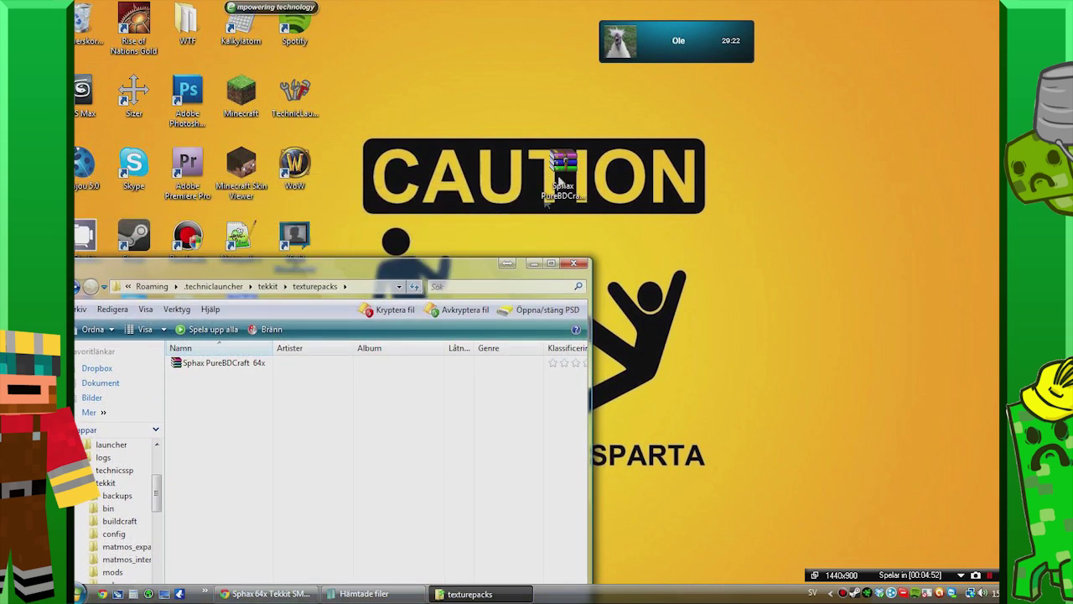
mouse_move(558, 183)
mouse_down()
mouse_move(476, 234)
mouse_move(327, 392)
mouse_move(331, 367)
mouse_up()
click(514, 238)
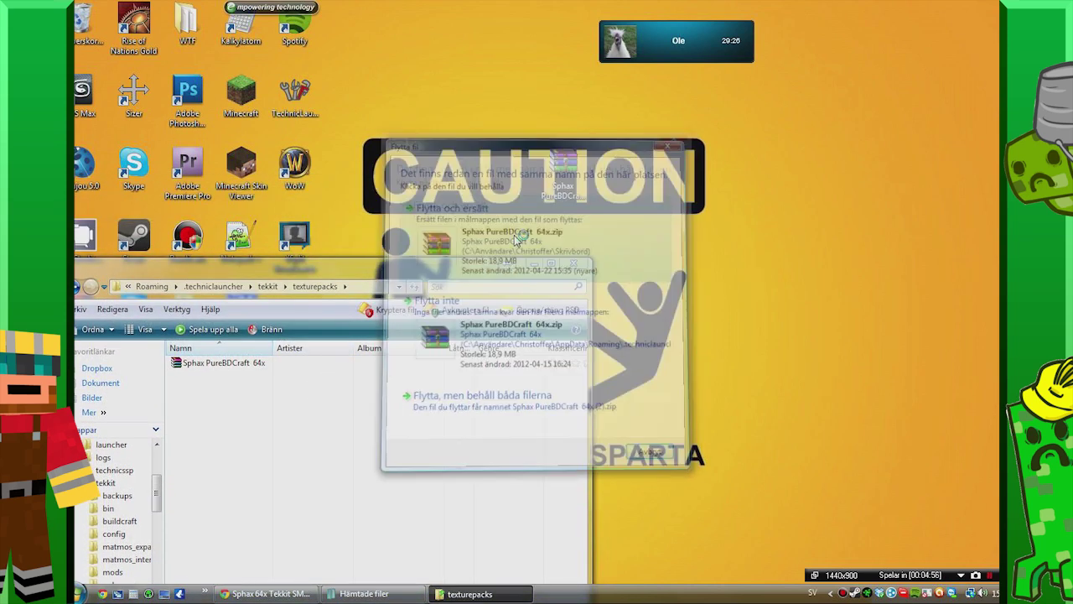
drag(320, 266, 431, 146)
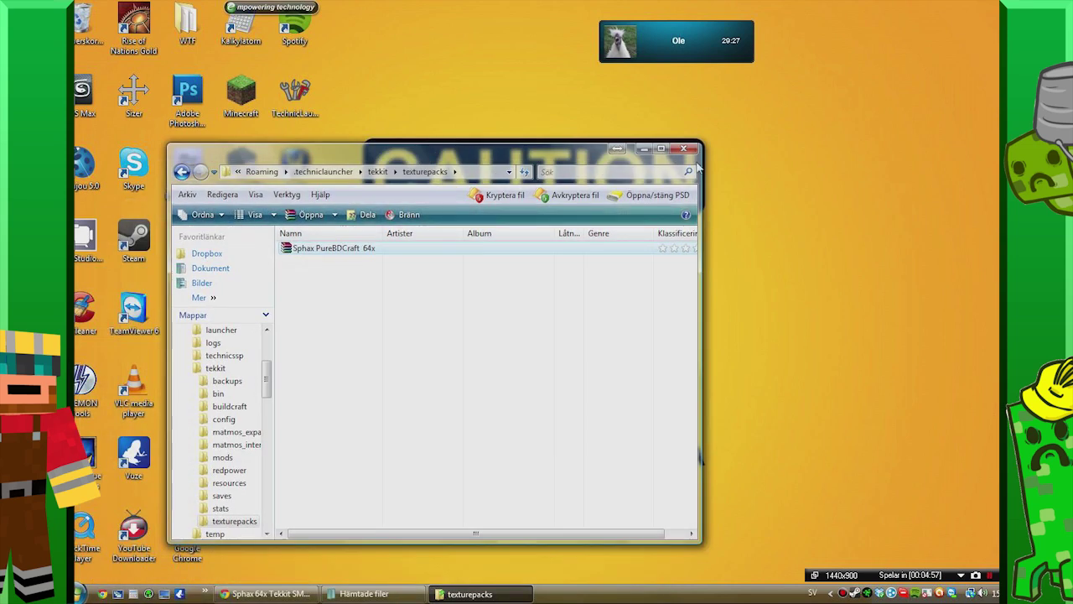
Launch Tekkit from TechnicLauncher and select Sphax PureBDCraft 64x.zip under Texture Packs.
click(645, 144)
double_click(298, 122)
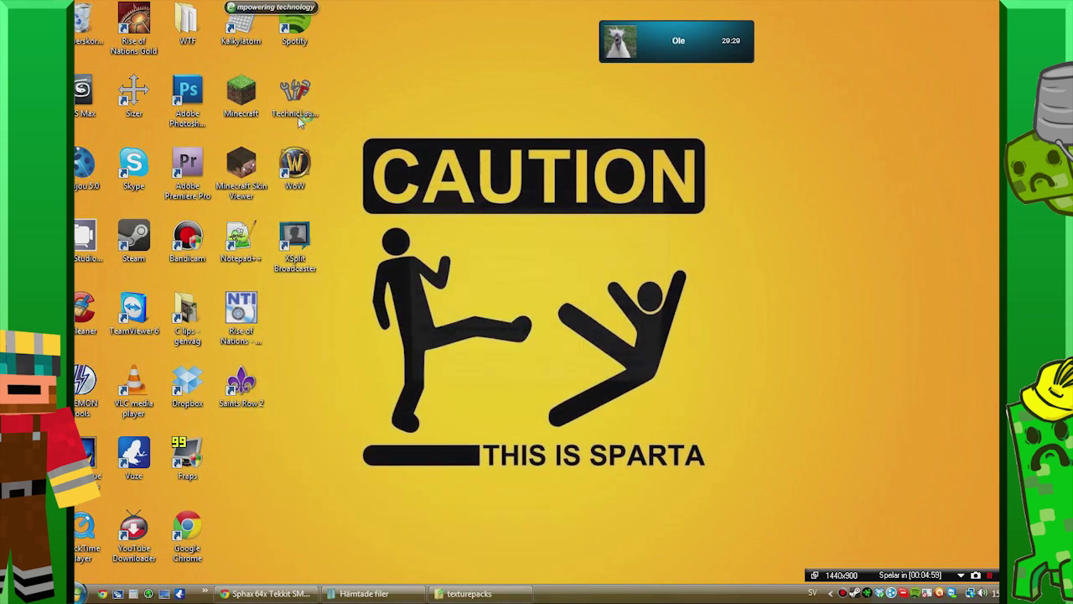
click(567, 310)
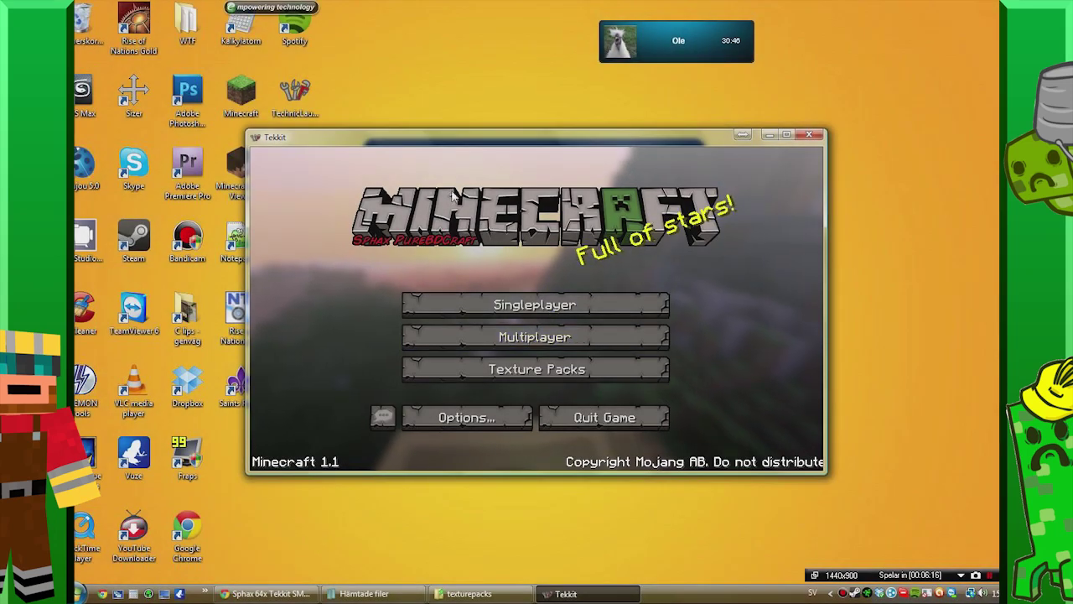
drag(392, 142, 390, 135)
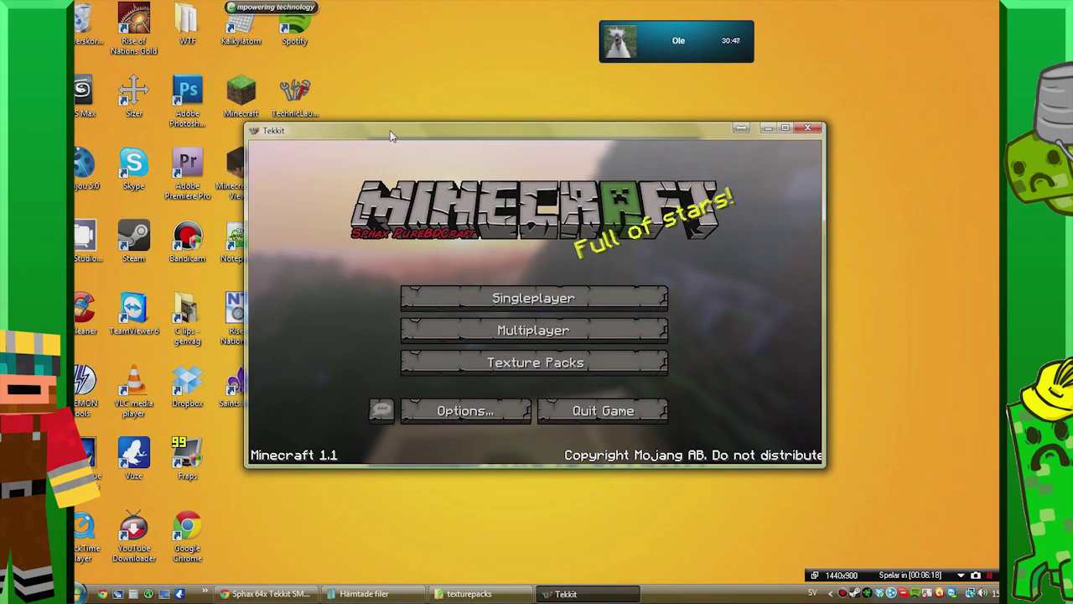
click(507, 362)
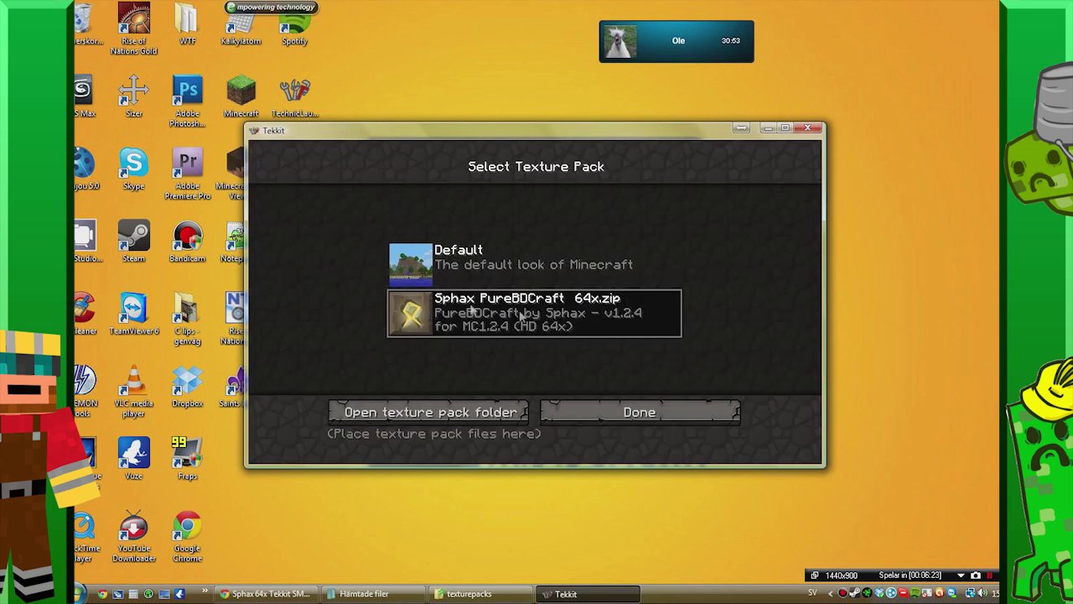
click(694, 414)
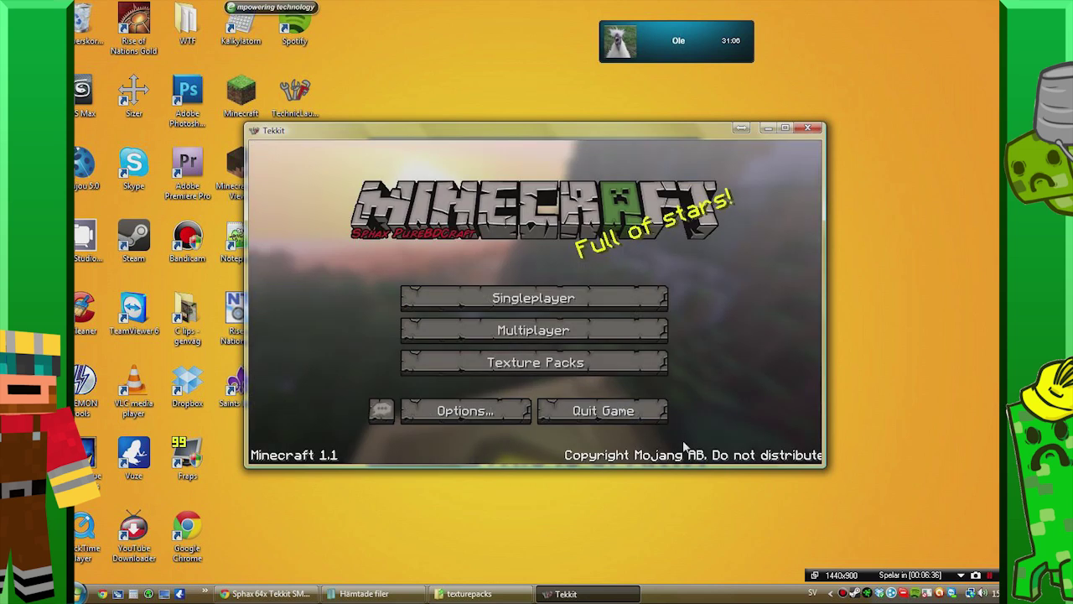
Load the first 'New World' from Singleplayer and scroll the hotbar to view the Sphax textures.
click(621, 295)
double_click(467, 218)
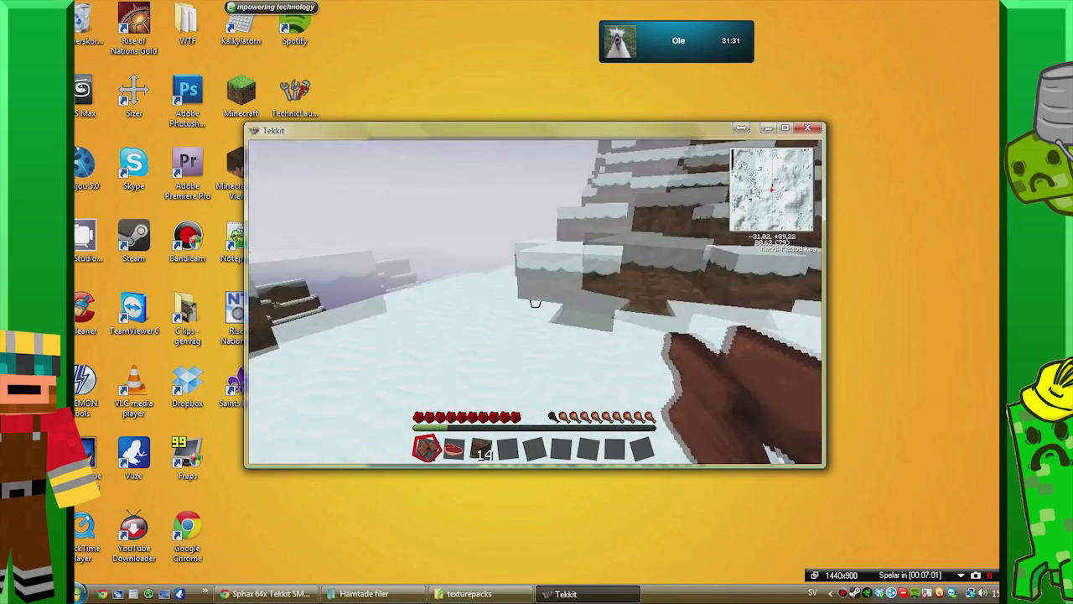
scroll(535, 302, down, 3)
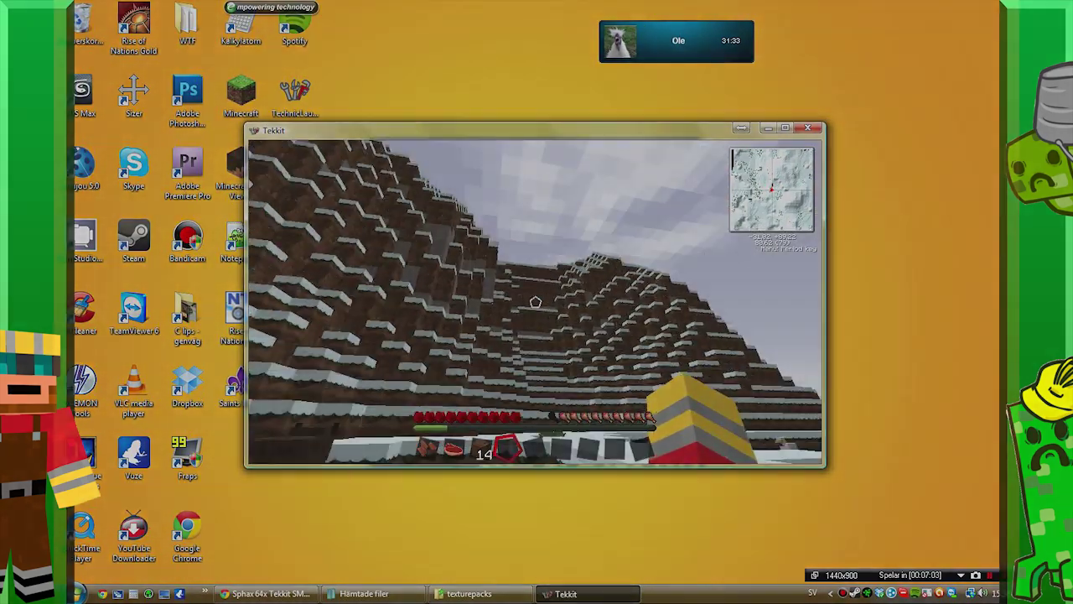